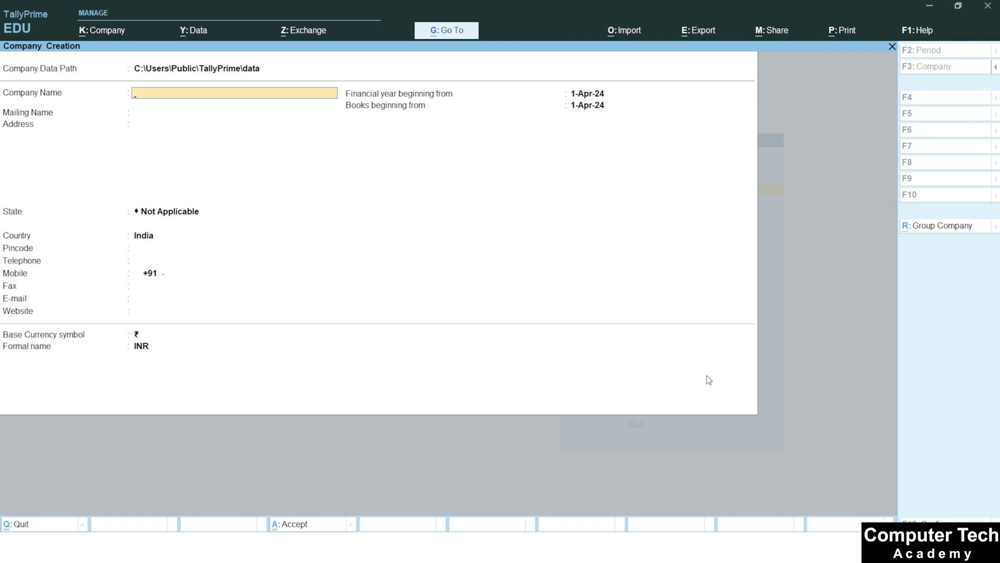
Create a company named Budget and accept its default company features.
{"action": "type", "text": "Budget"}
{"action": "key", "text": "Return"}
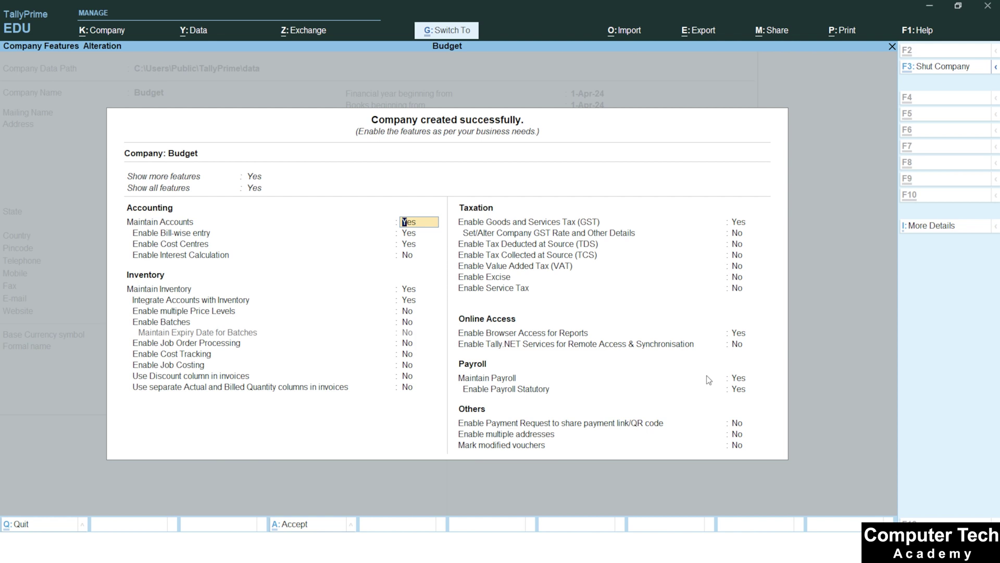
{"action": "key", "text": "ctrl+a"}
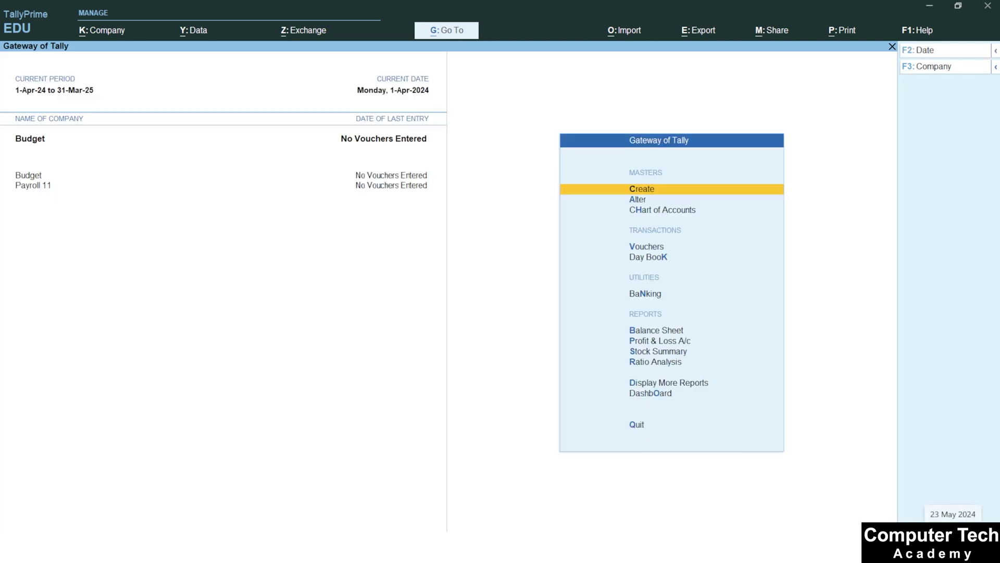
Show the additional master types and start creating a Budget master.
{"action": "key", "text": "Return"}
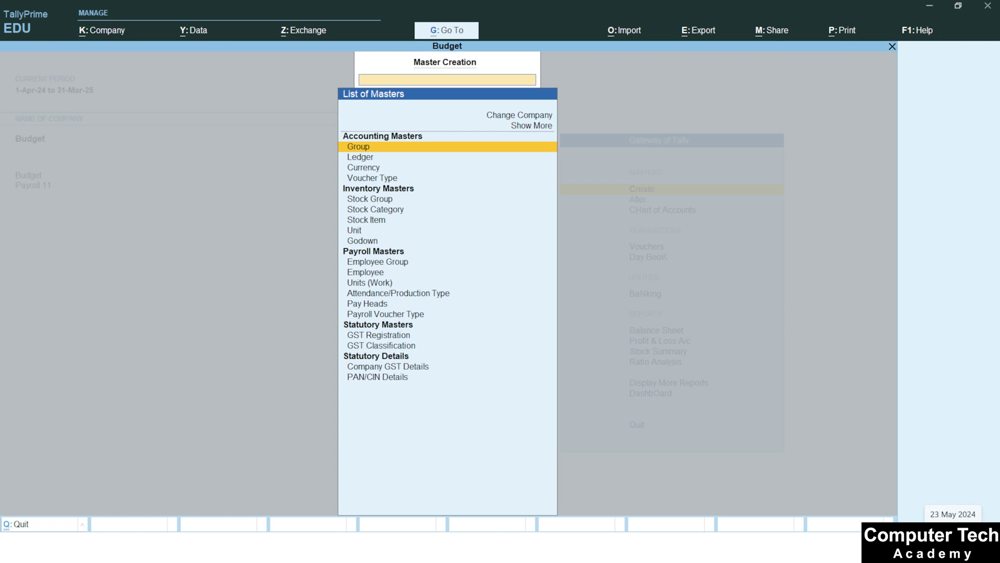
{"action": "key", "text": "Up"}
{"action": "key", "text": "Up"}
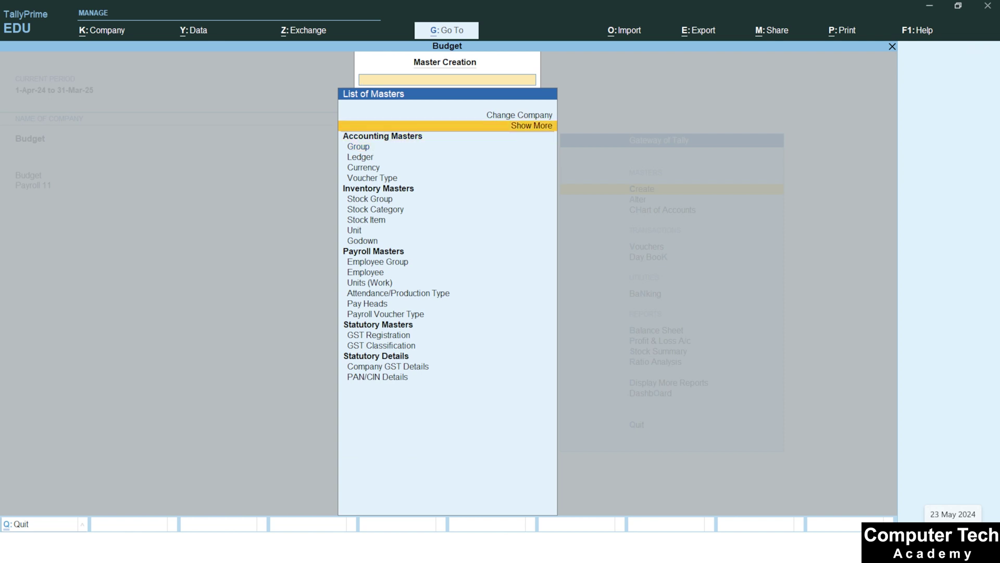
{"action": "key", "text": "Return"}
{"action": "key", "text": "Down"}
{"action": "key", "text": "Down"}
{"action": "key", "text": "Down"}
{"action": "key", "text": "Down"}
{"action": "key", "text": "Down"}
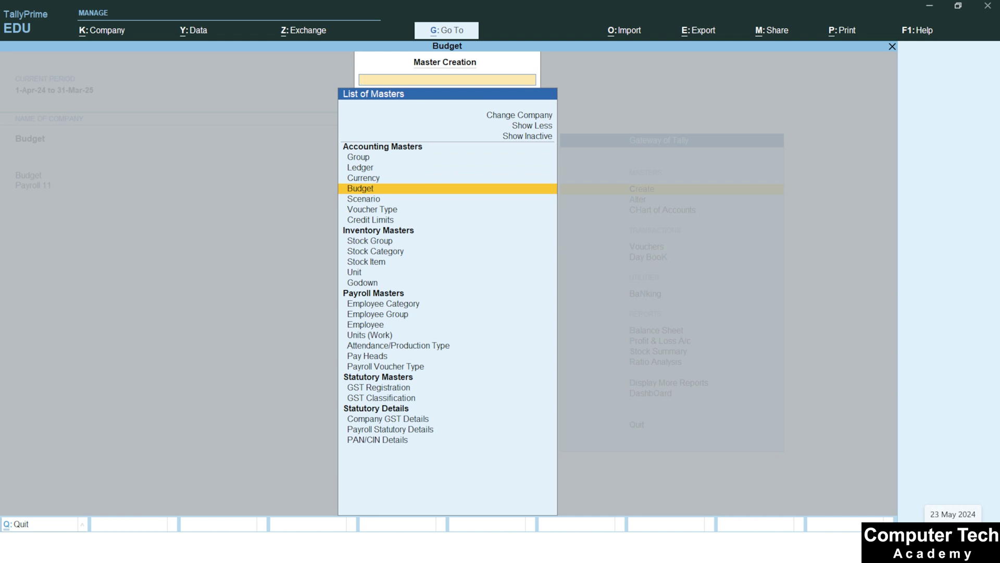
{"action": "key", "text": "Return"}
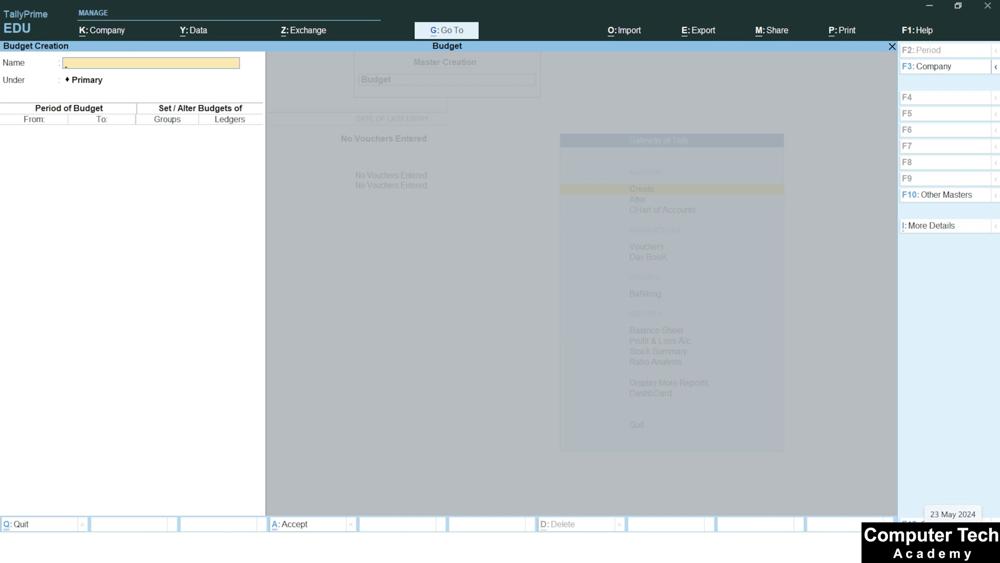
Name the budget AprMay Budget under Primary and set its period from 1-Apr-24 to 31-May-24.
{"action": "type", "text": "AprMay Budget"}
{"action": "key", "text": "Return"}
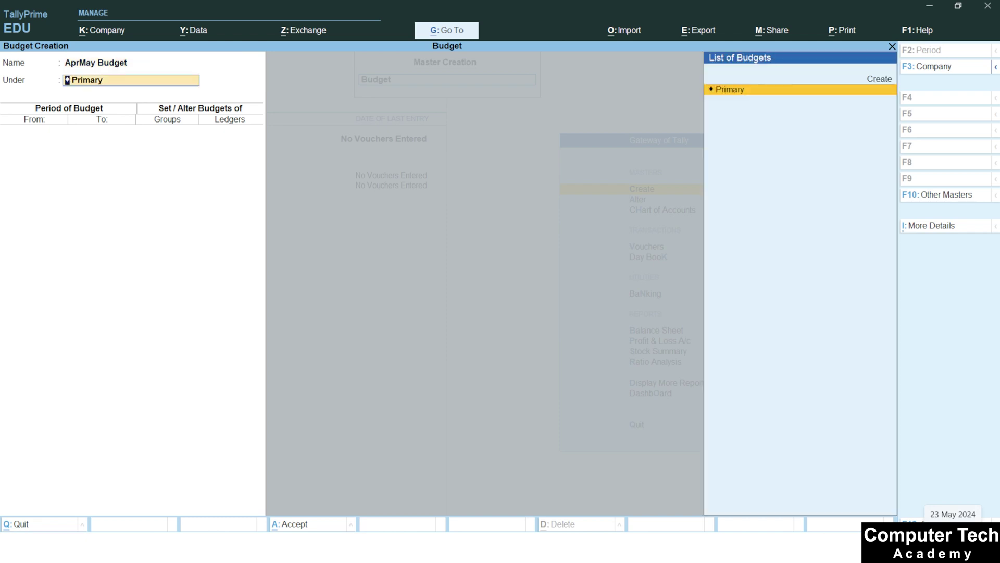
{"action": "key", "text": "Return"}
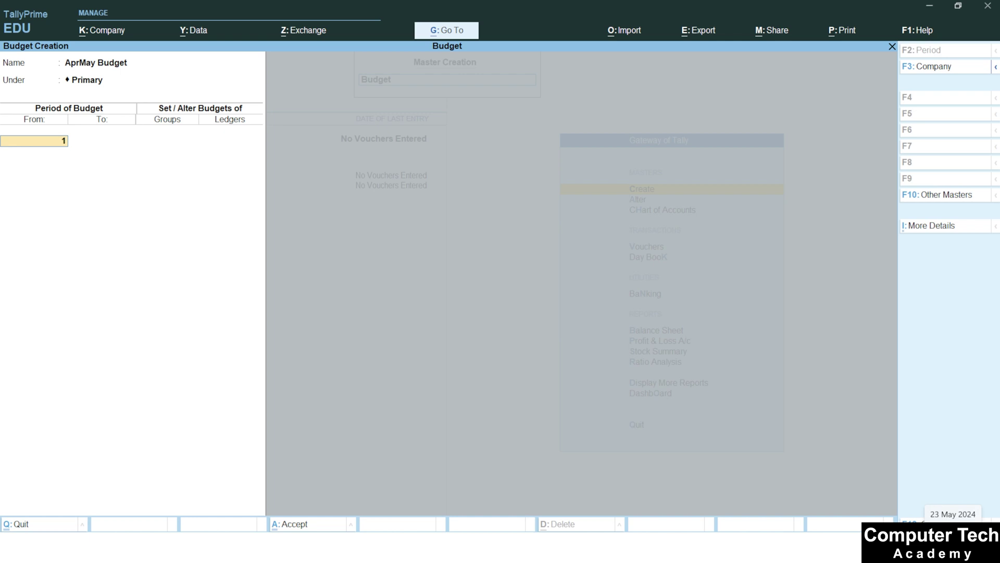
{"action": "type", "text": "-4"}
{"action": "key", "text": "Return"}
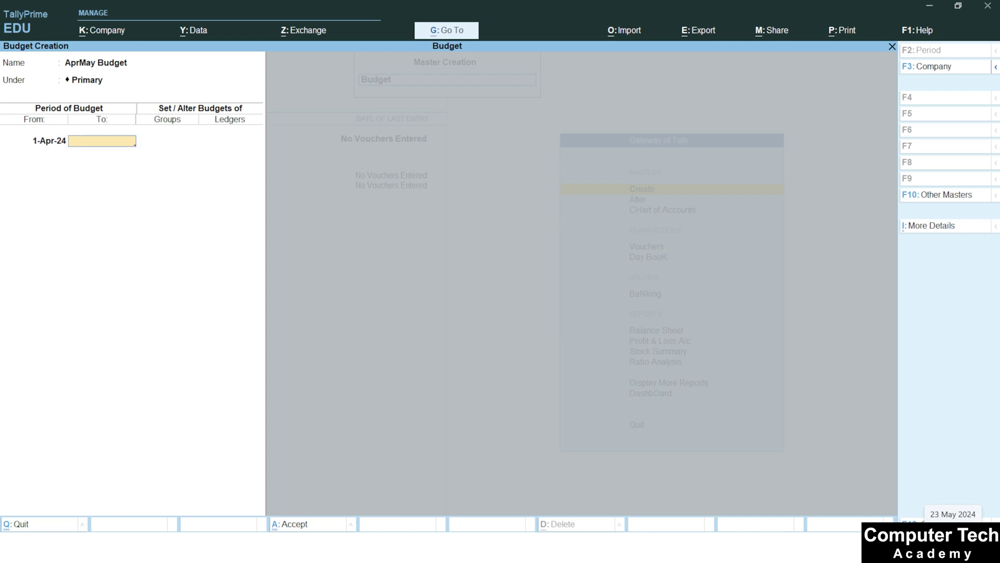
{"action": "type", "text": "31-5"}
{"action": "key", "text": "Return"}
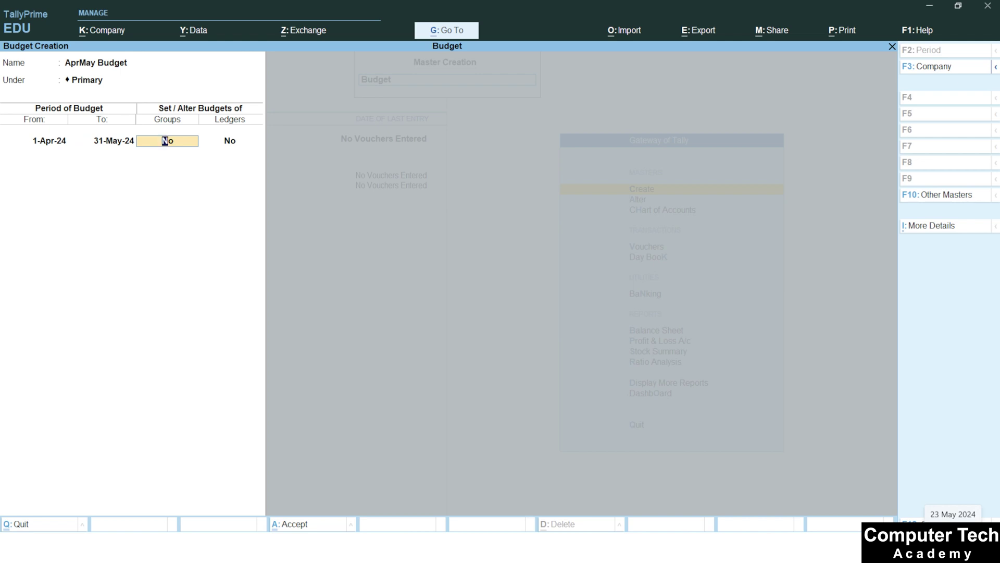
Enable group budgets and budget the Indirect Expenses group at 97,000 on closing balance.
{"action": "type", "text": "y"}
{"action": "key", "text": "Return"}
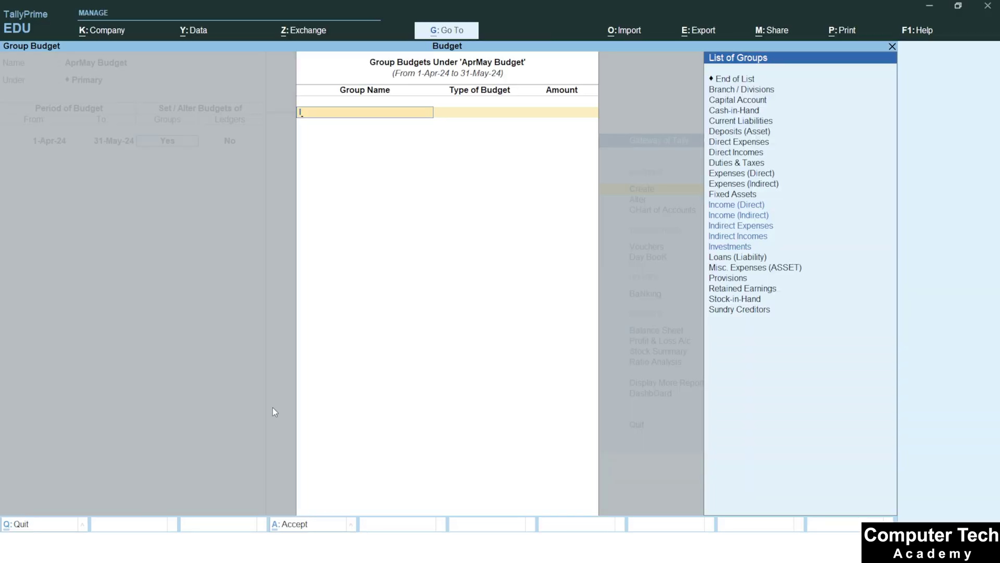
{"action": "type", "text": "In"}
{"action": "key", "text": "Down"}
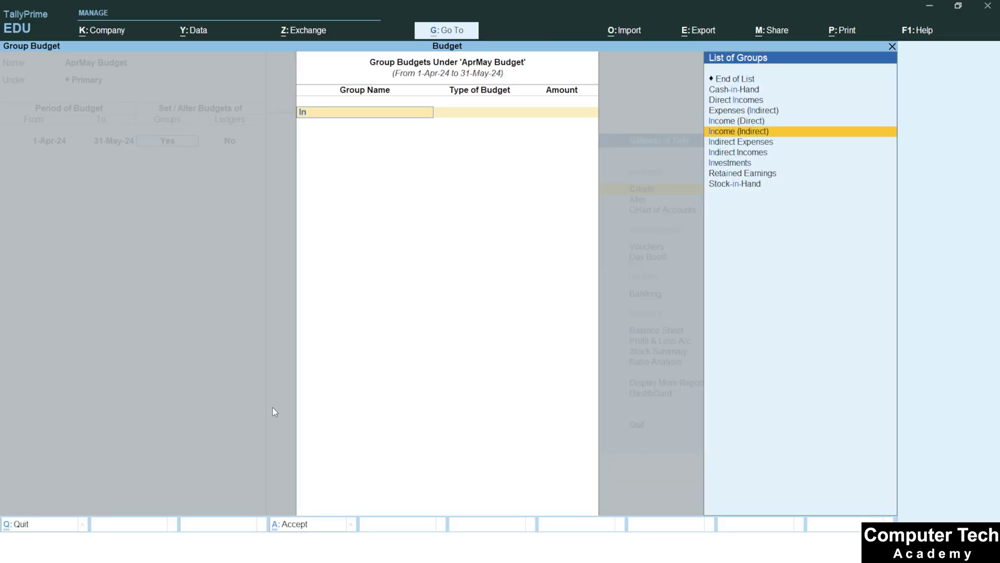
{"action": "key", "text": "Down"}
{"action": "key", "text": "Return"}
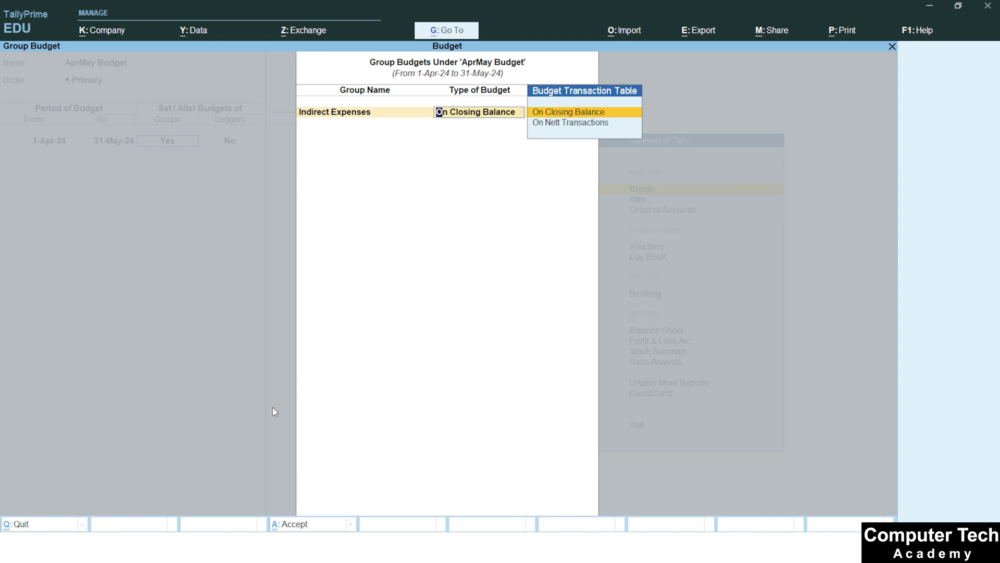
{"action": "key", "text": "Down"}
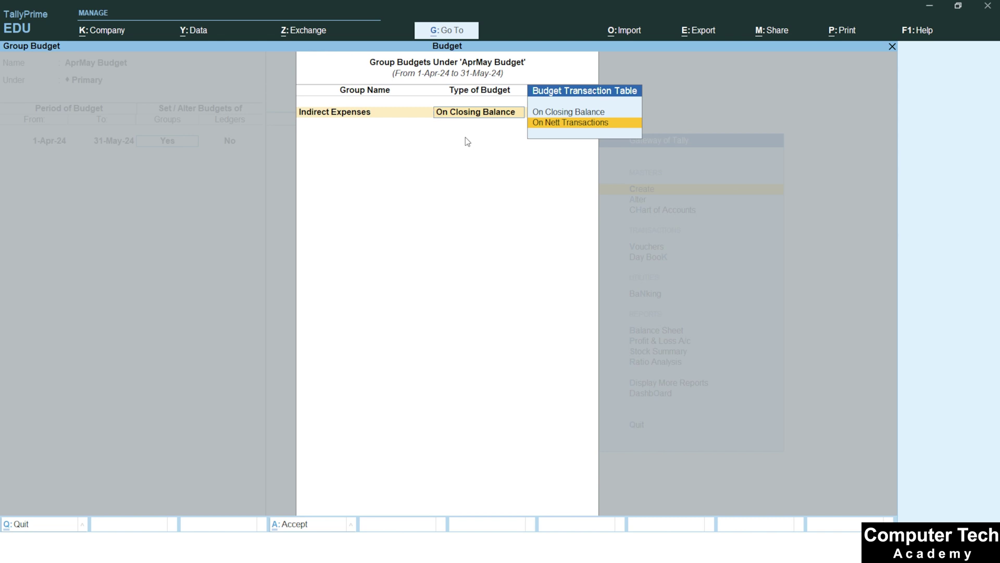
{"action": "key", "text": "Up"}
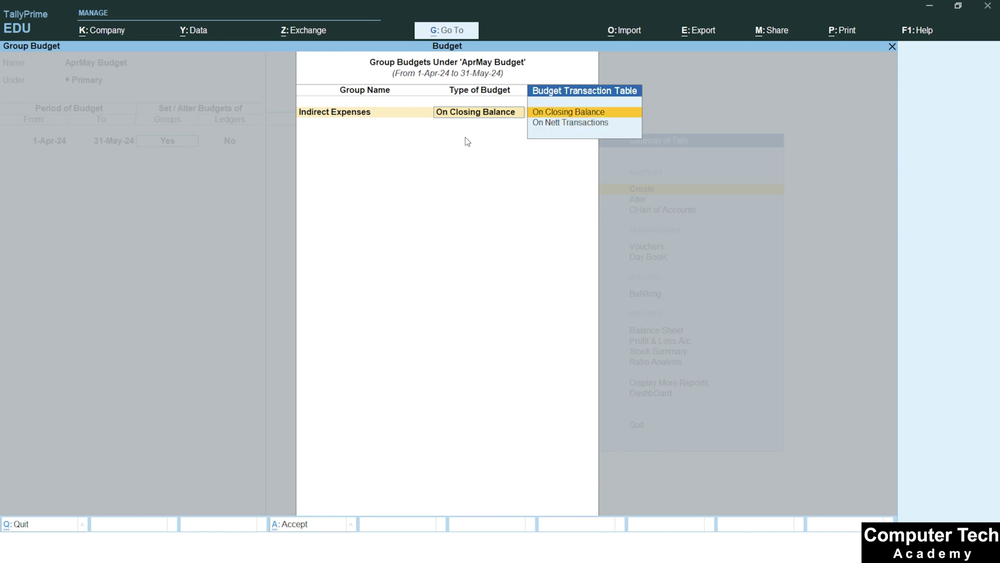
{"action": "key", "text": "Return"}
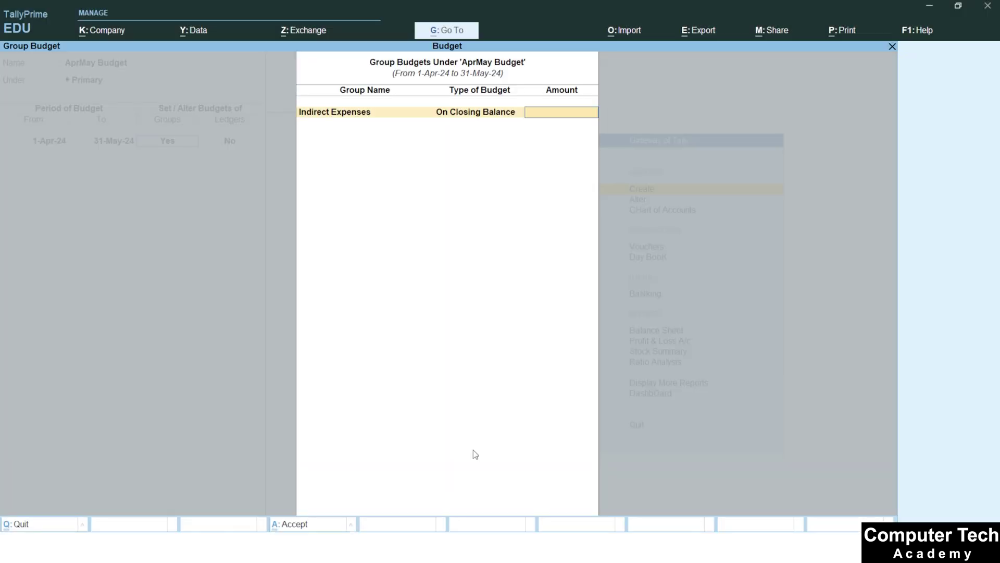
{"action": "type", "text": "97000"}
{"action": "key", "text": "Return"}
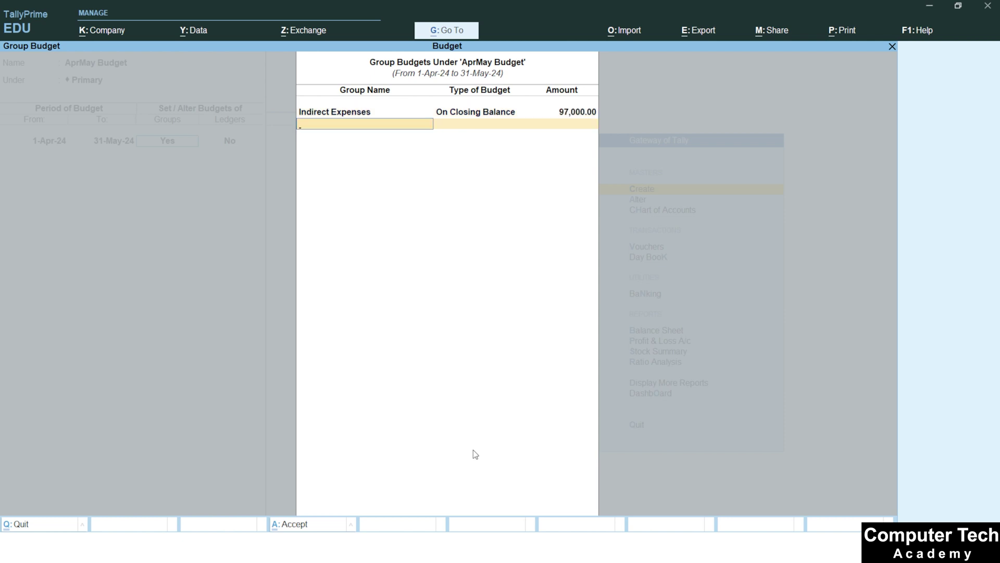
{"action": "key", "text": "Return"}
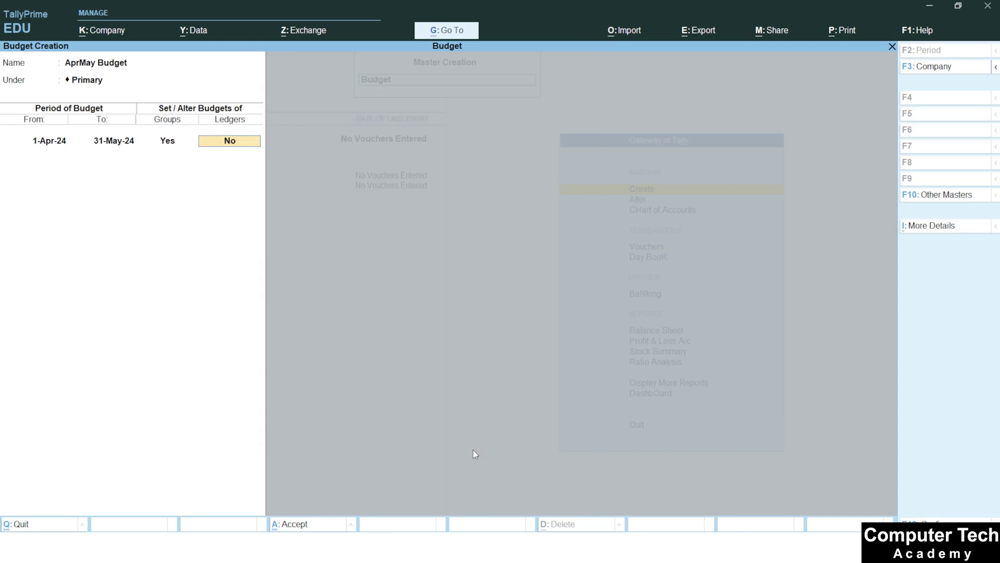
Enable ledger budgets and create a Rent ledger under Indirect Expenses for the first budget line.
{"action": "type", "text": "y"}
{"action": "key", "text": "Return"}
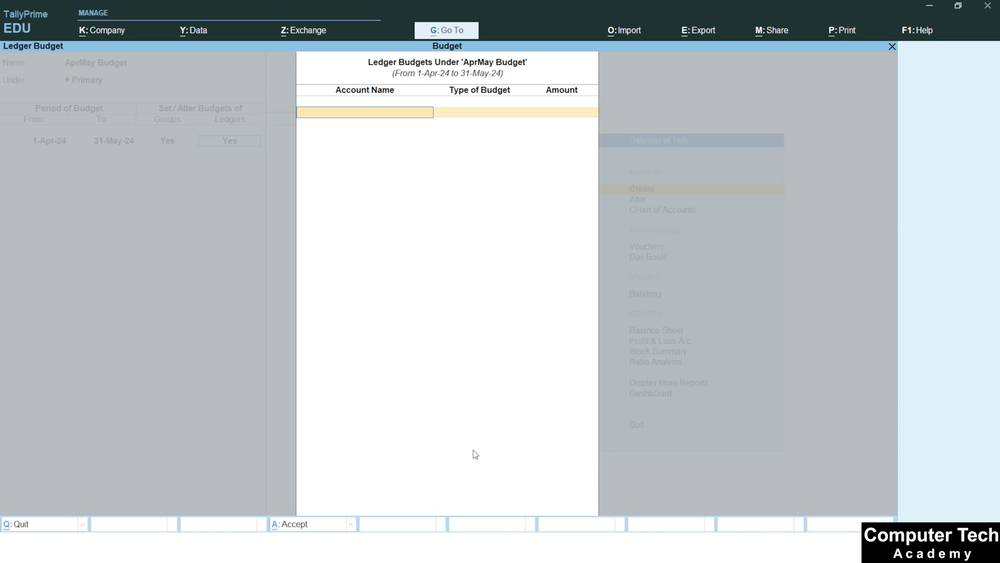
{"action": "key", "text": "alt+c"}
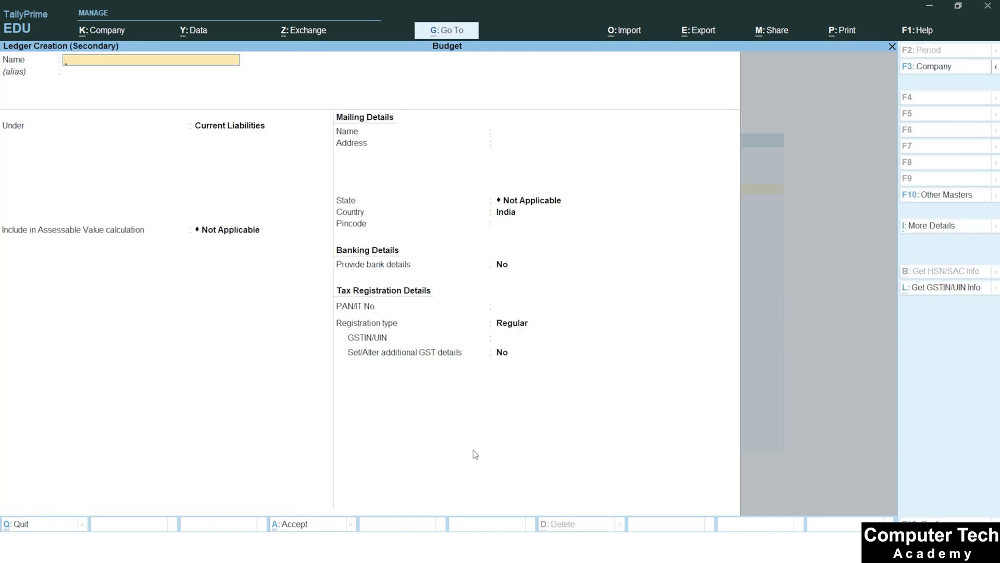
{"action": "type", "text": "Rent"}
{"action": "key", "text": "Return"}
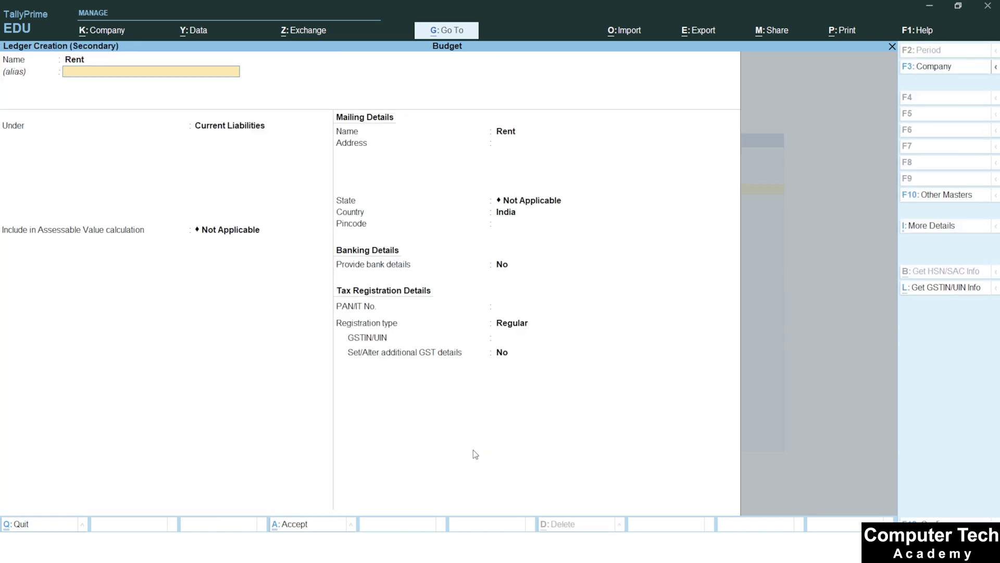
{"action": "type", "text": "In"}
{"action": "key", "text": "Down"}
{"action": "key", "text": "Down"}
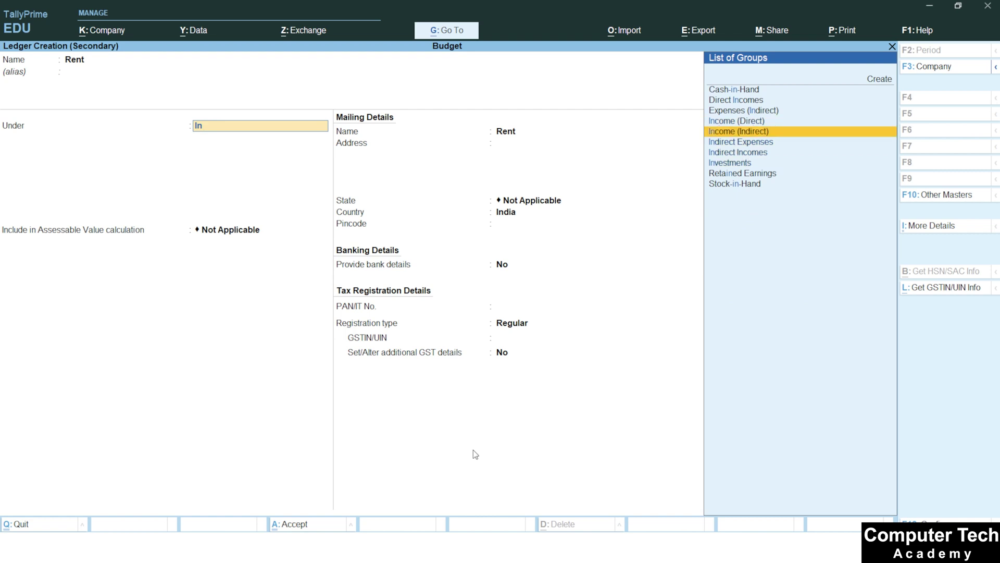
{"action": "key", "text": "Return"}
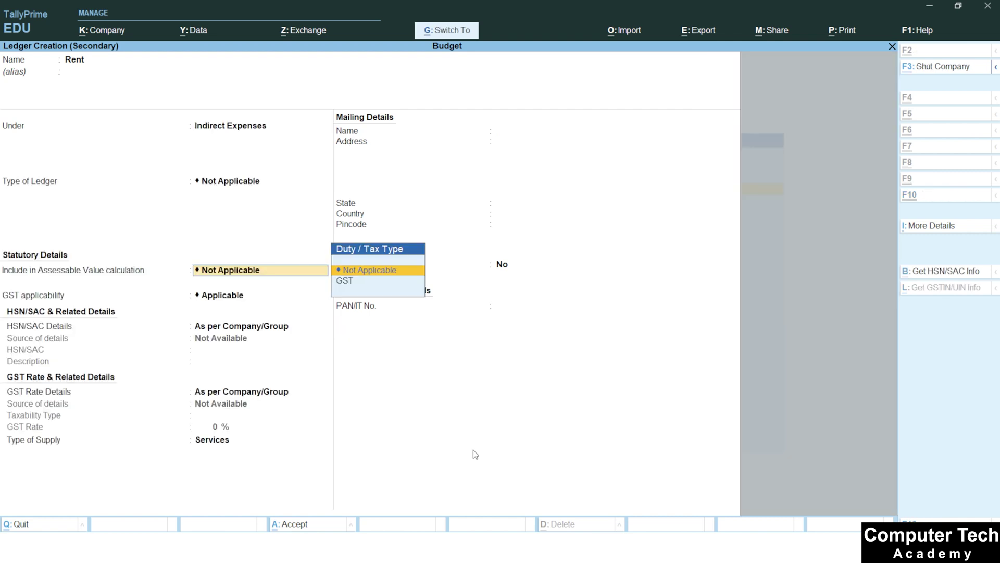
{"action": "key", "text": "ctrl+a"}
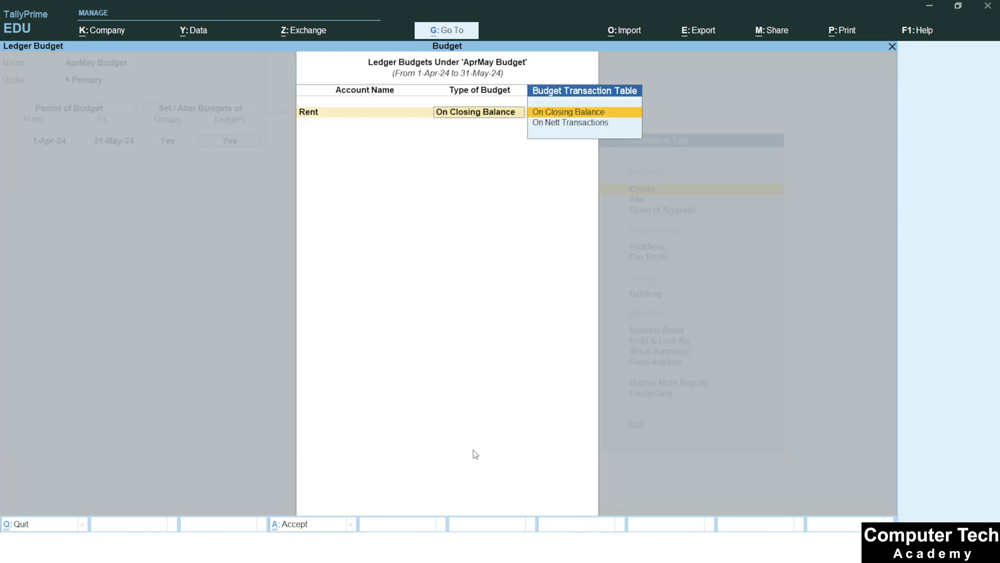
Budget the Rent ledger at 25,000 on closing balance.
{"action": "key", "text": "Return"}
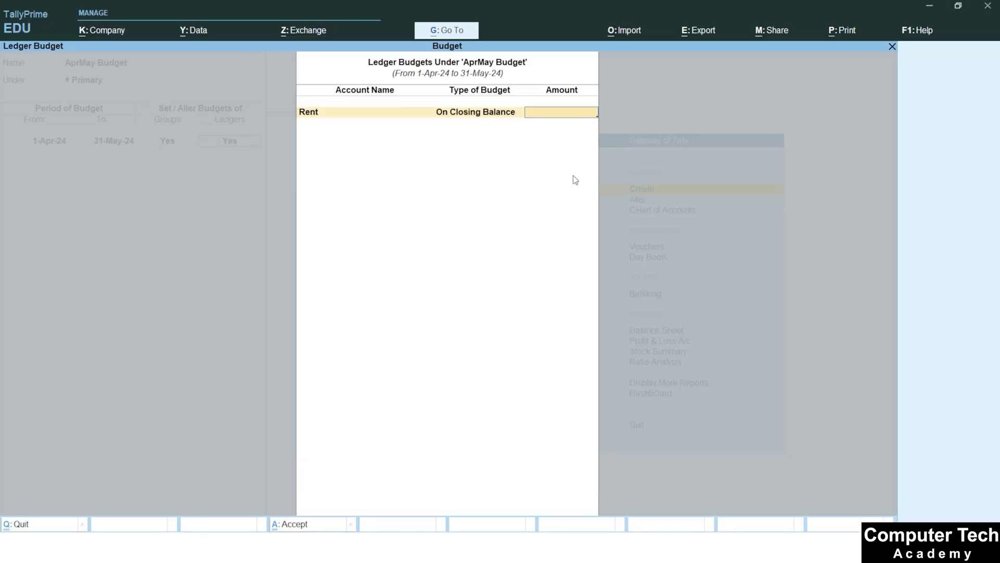
{"action": "type", "text": "25000"}
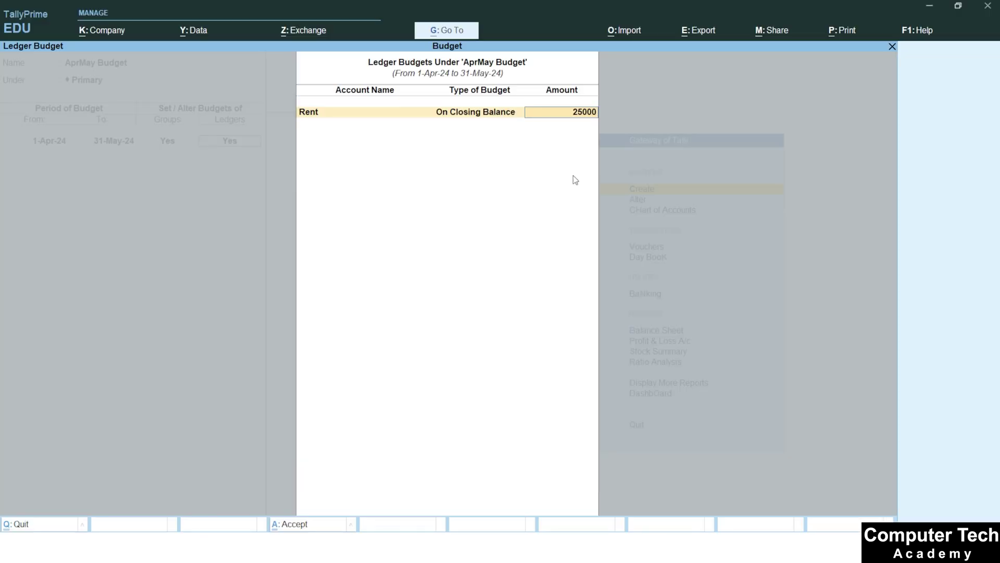
{"action": "key", "text": "Return"}
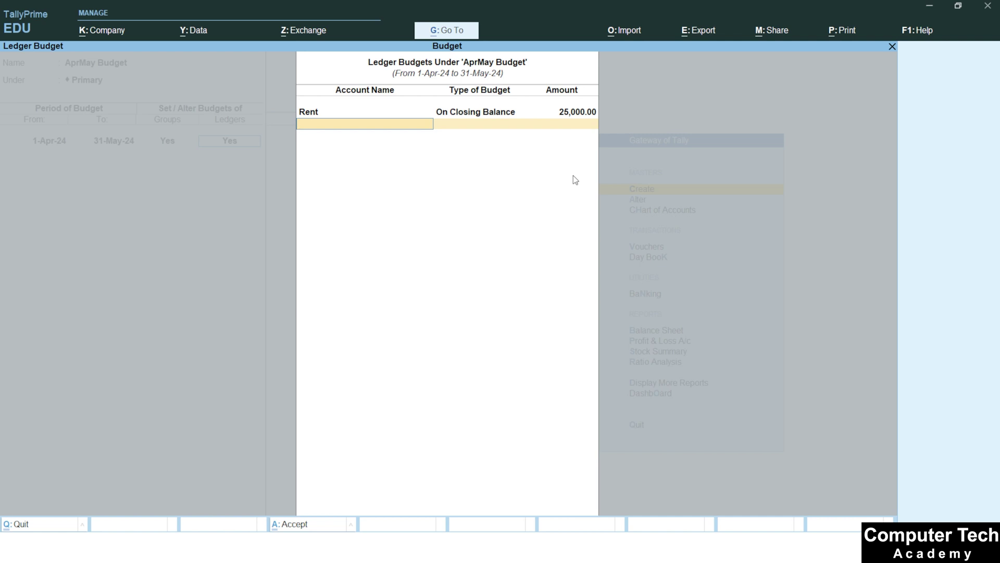
Create an Internet ledger under Indirect Expenses and budget it at 12,000 on closing balance.
{"action": "key", "text": "alt+c"}
{"action": "type", "text": "er"}
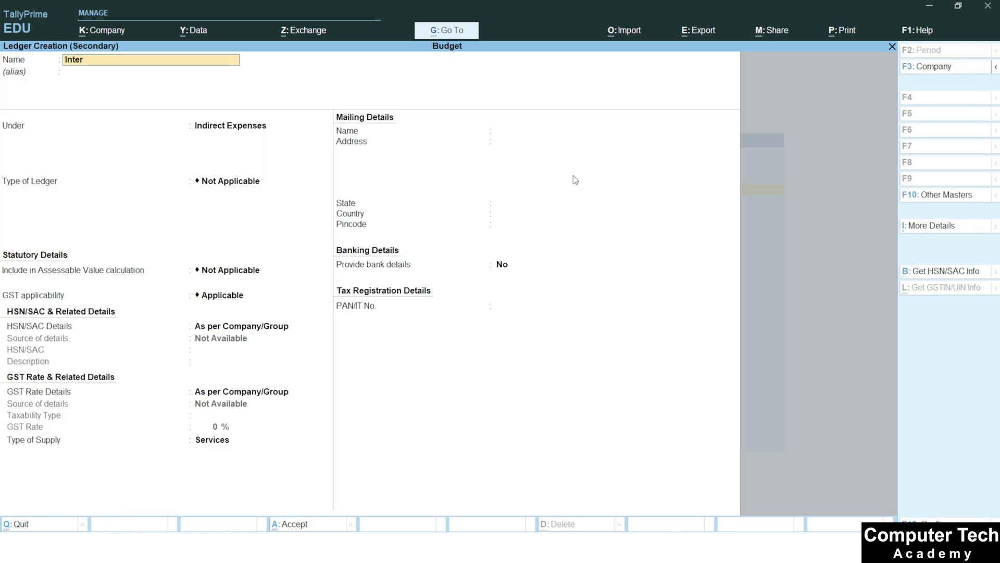
{"action": "type", "text": "net"}
{"action": "key", "text": "Return"}
{"action": "key", "text": "ctrl+a"}
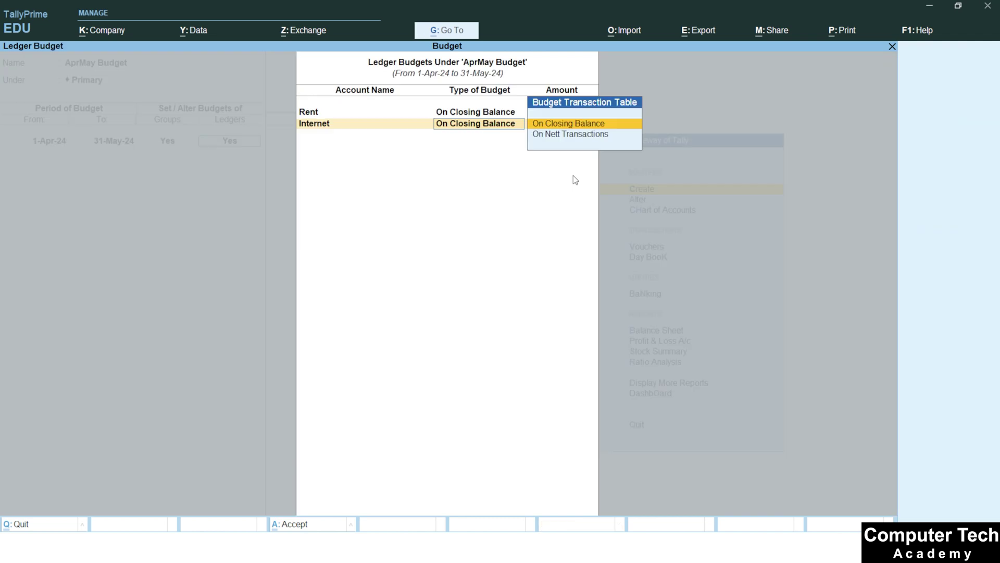
{"action": "key", "text": "Return"}
{"action": "type", "text": "1"}
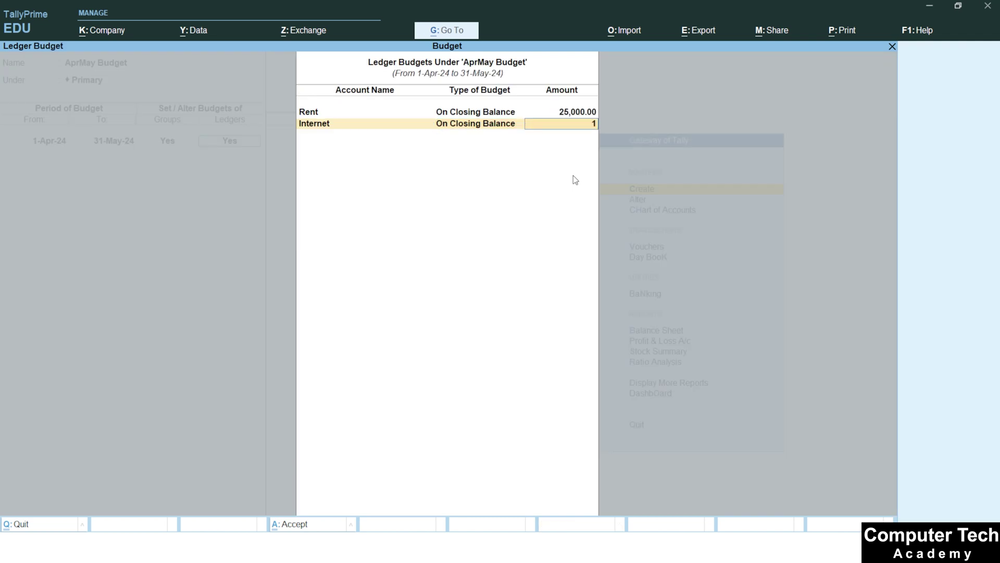
{"action": "type", "text": "2,000"}
{"action": "key", "text": "Return"}
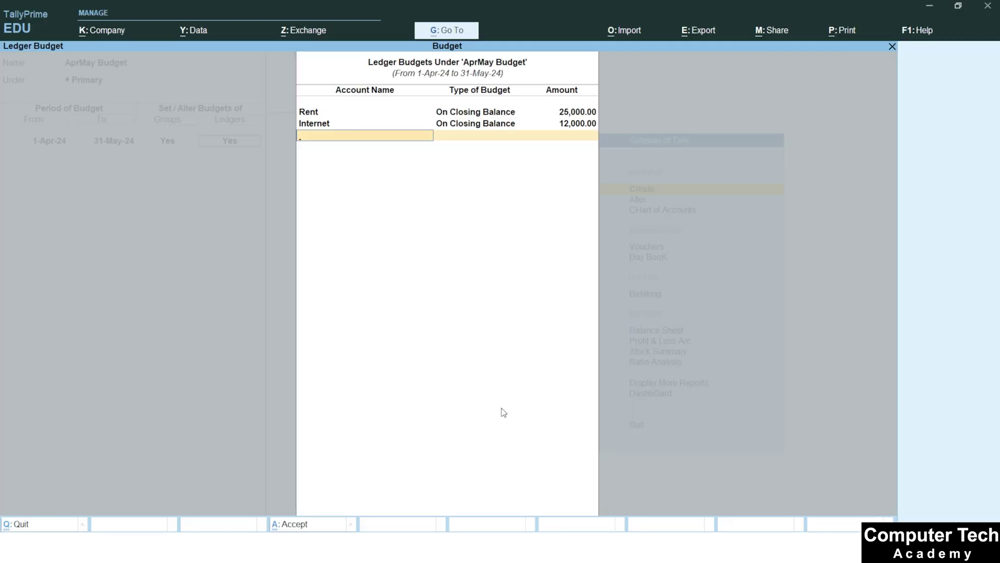
Create an Electricity ledger under Indirect Expenses and budget it at 35,000 on closing balance.
{"action": "key", "text": "alt+c"}
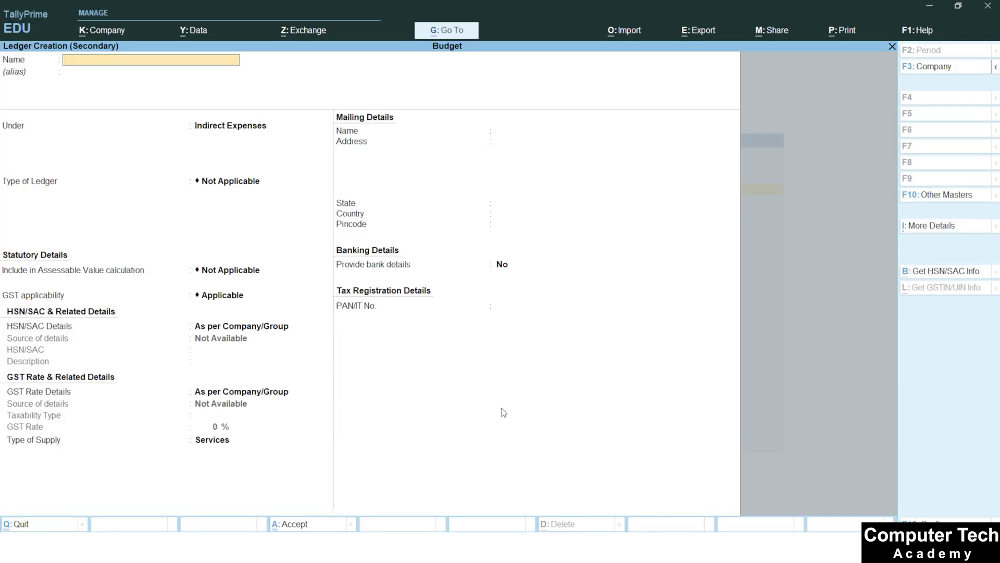
{"action": "type", "text": "Electricity"}
{"action": "key", "text": "Return"}
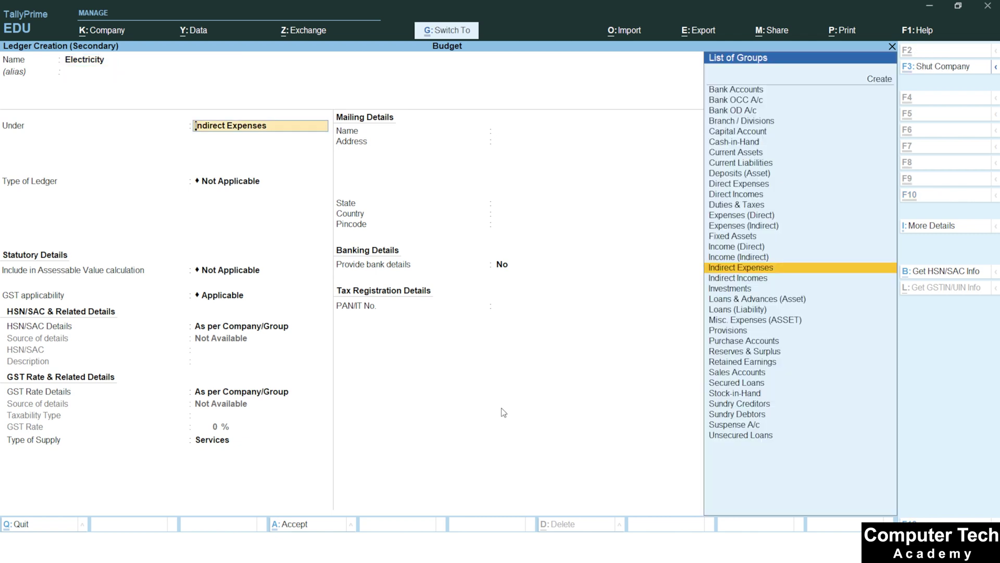
{"action": "key", "text": "ctrl+a"}
{"action": "key", "text": "Return"}
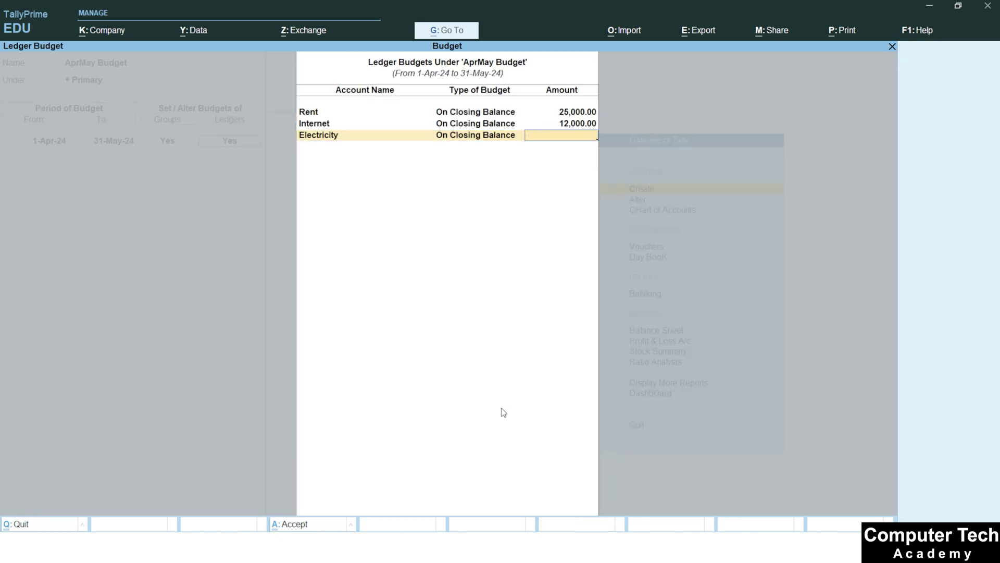
{"action": "type", "text": "35000"}
{"action": "key", "text": "Return"}
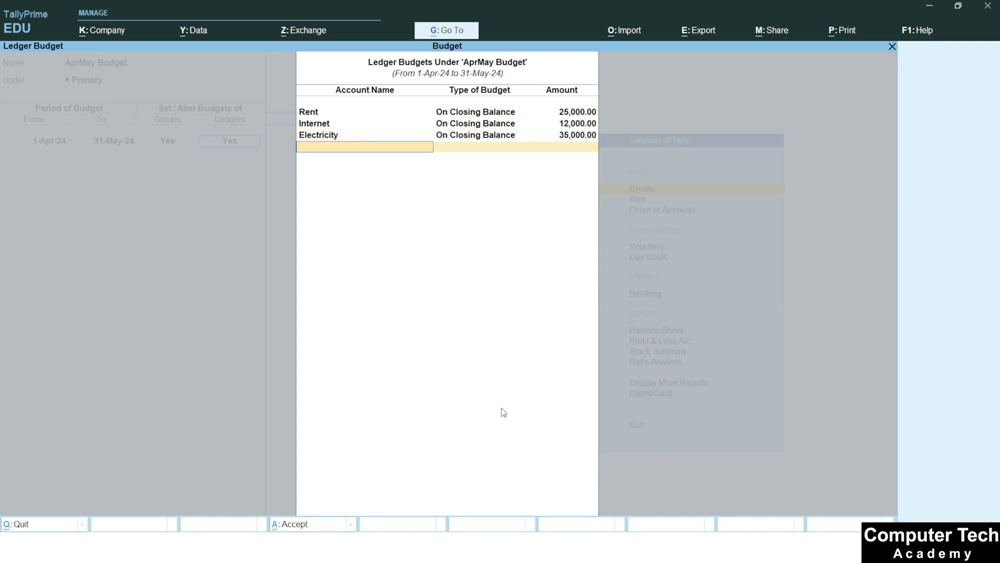
Create a Water ledger under Indirect Expenses and budget it at 10,000 on closing balance.
{"action": "key", "text": "alt+c"}
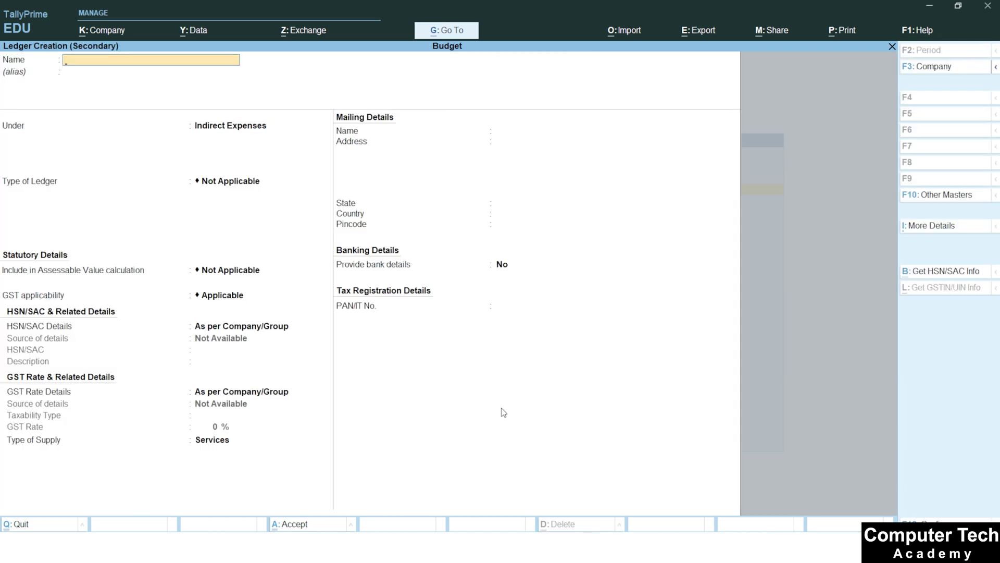
{"action": "type", "text": "Water"}
{"action": "key", "text": "Return"}
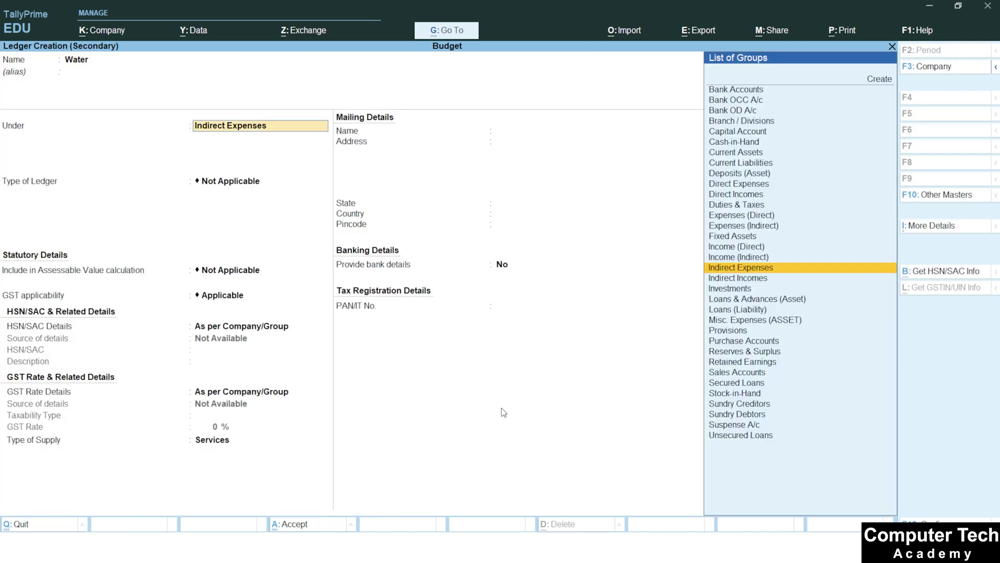
{"action": "key", "text": "ctrl+a"}
{"action": "key", "text": "Return"}
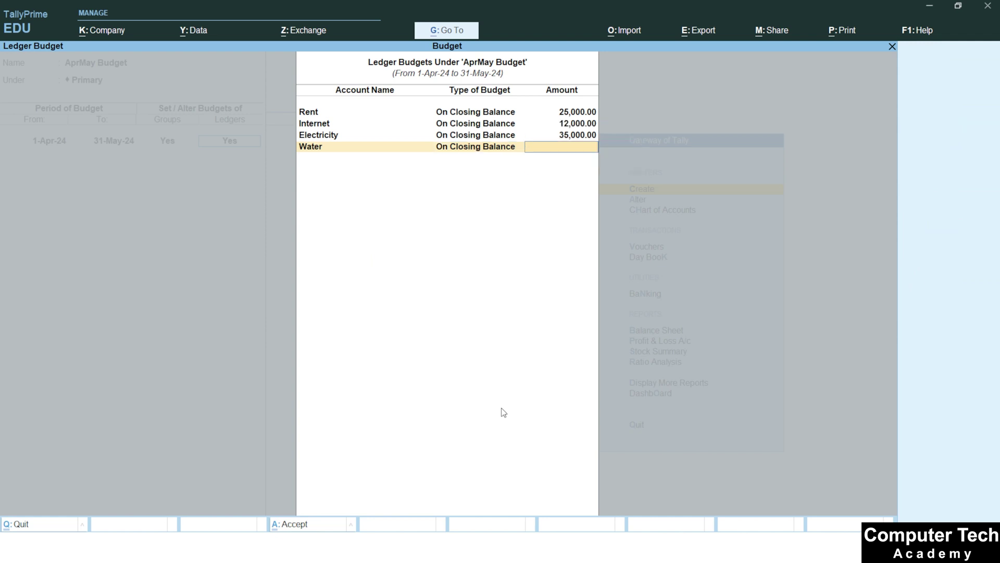
{"action": "type", "text": "10000"}
{"action": "key", "text": "Return"}
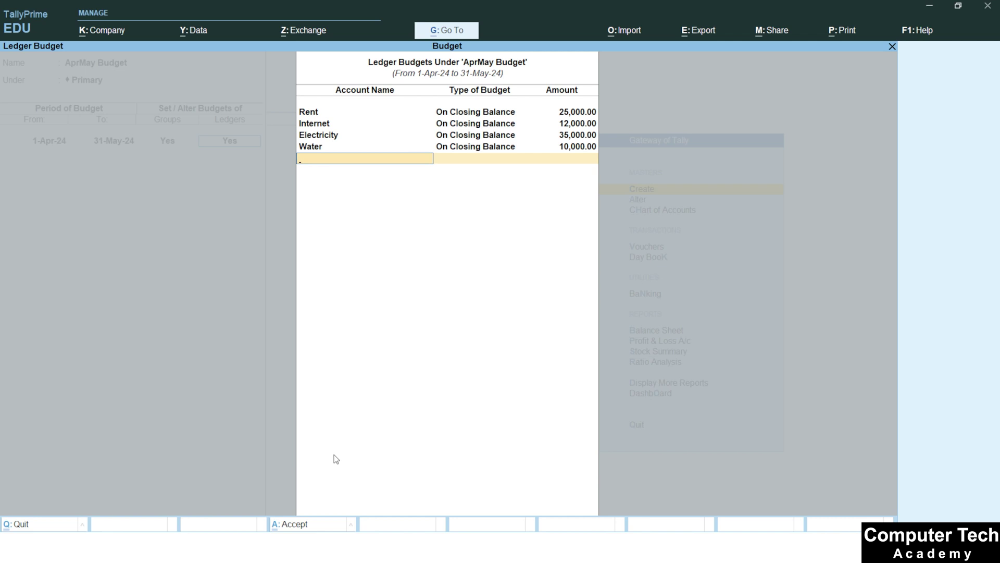
Create an Office Exp ledger under Indirect Expenses and budget it at 20,000 on closing balance.
{"action": "key", "text": "alt+c"}
{"action": "type", "text": "Offic"}
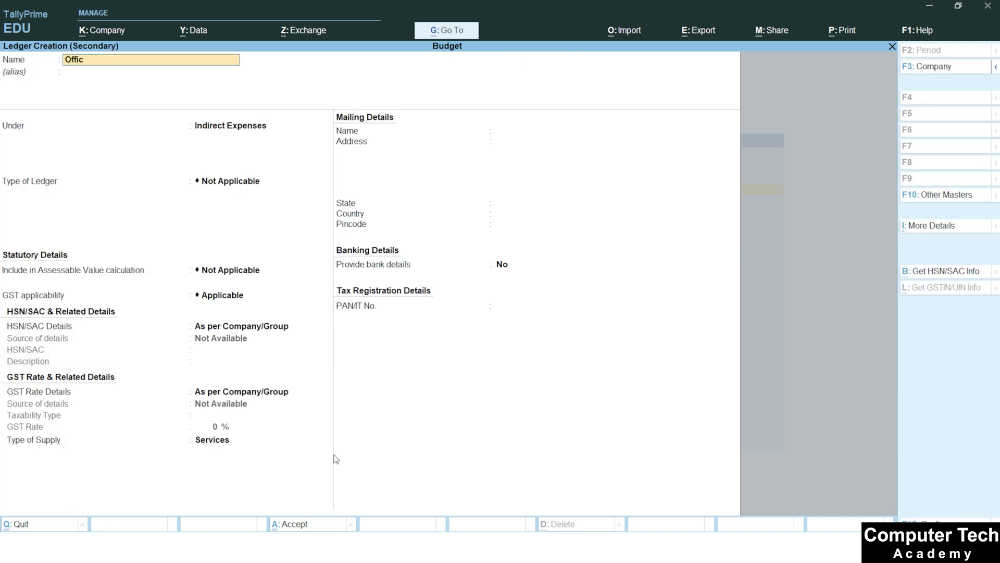
{"action": "type", "text": "e Exp"}
{"action": "key", "text": "Return"}
{"action": "key", "text": "ctrl+a"}
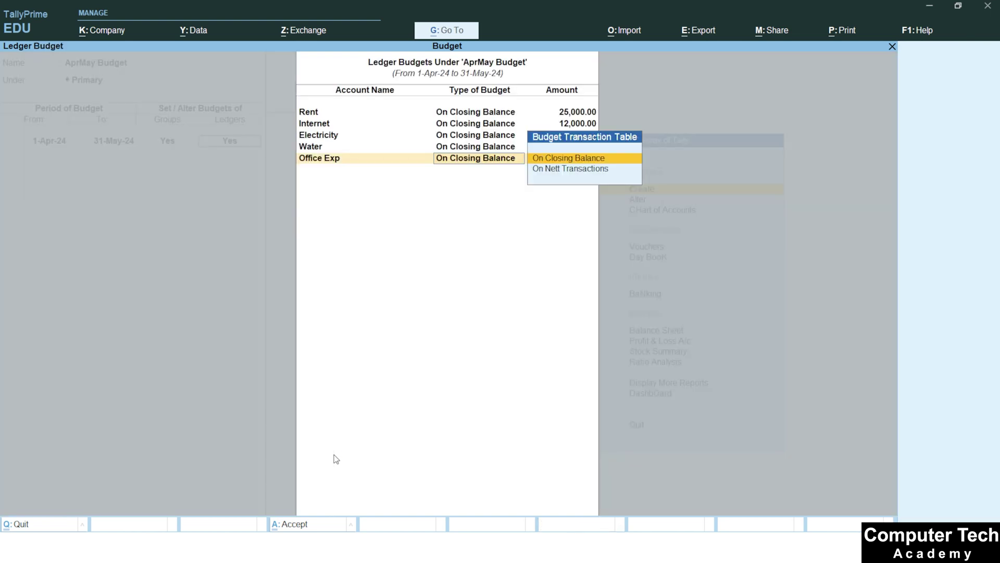
{"action": "key", "text": "Return"}
{"action": "type", "text": "20000"}
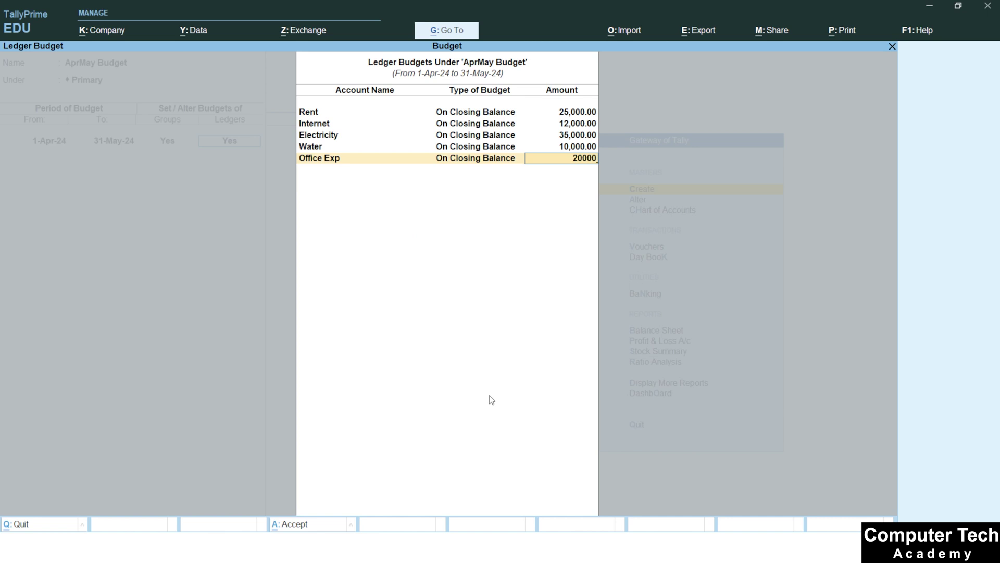
{"action": "key", "text": "Return"}
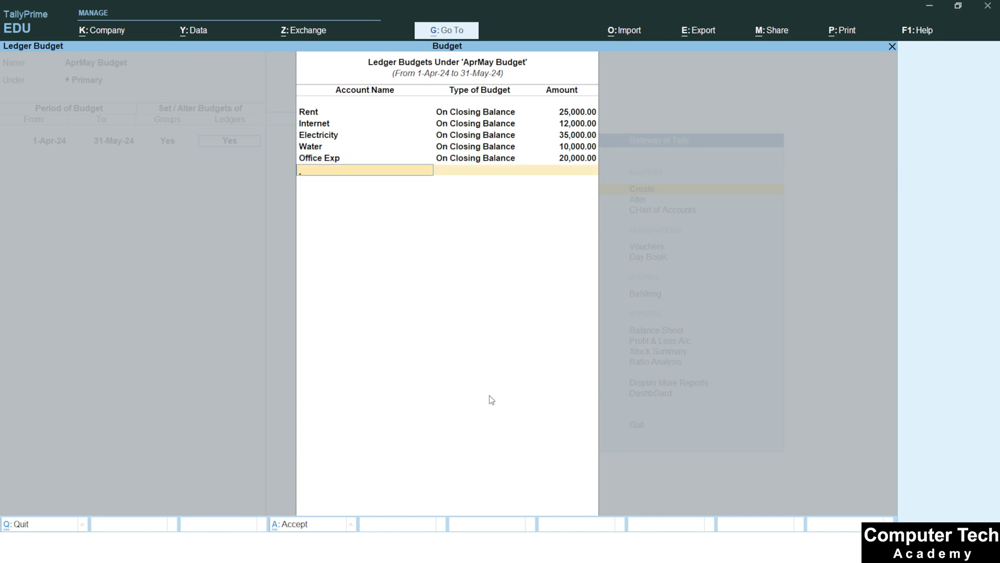
Finish the ledger budget list, save the AprMay Budget and return to the Gateway of Tally.
{"action": "key", "text": "Return"}
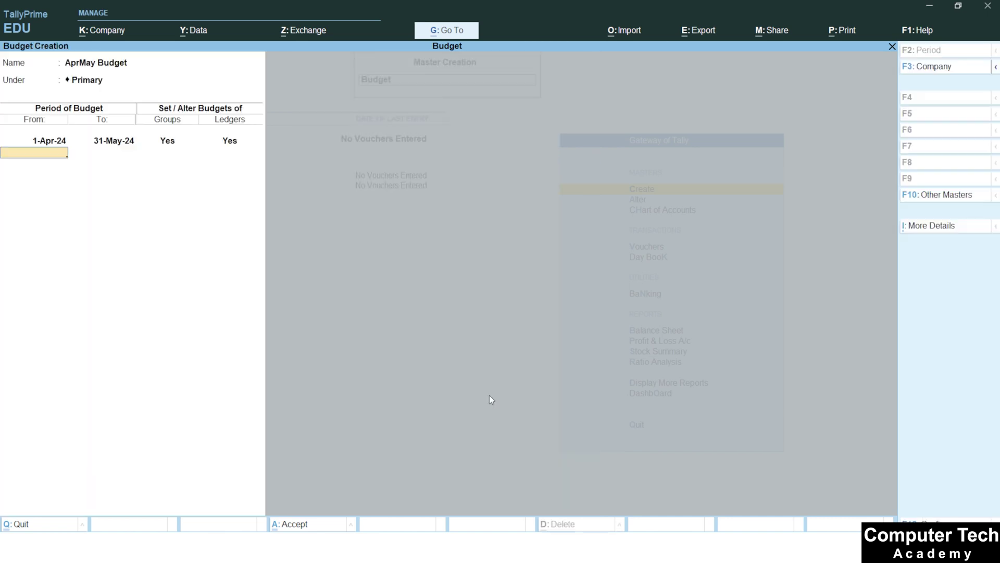
{"action": "key", "text": "Return"}
{"action": "key", "text": "y"}
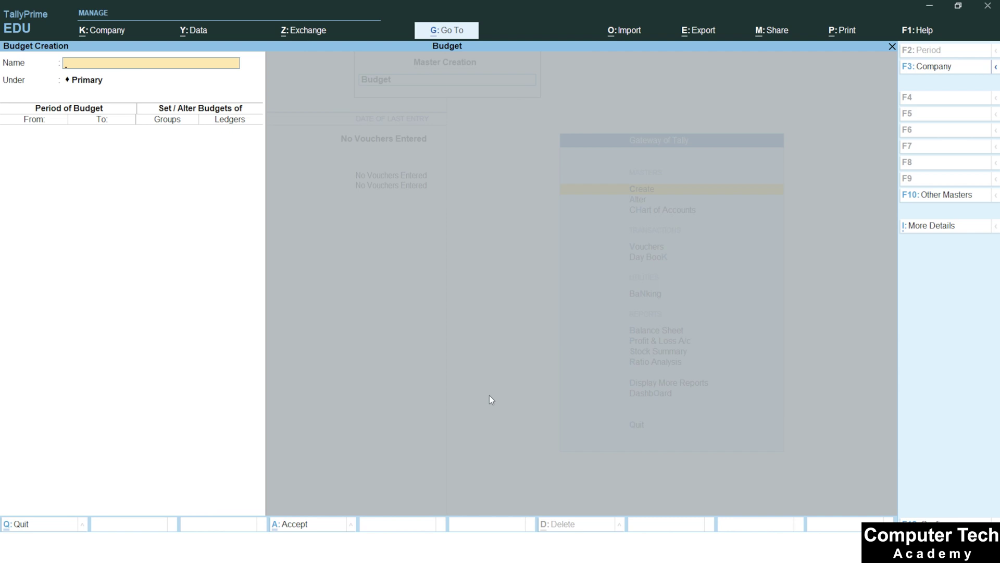
{"action": "key", "text": "Escape"}
{"action": "key", "text": "y"}
{"action": "key", "text": "Escape"}
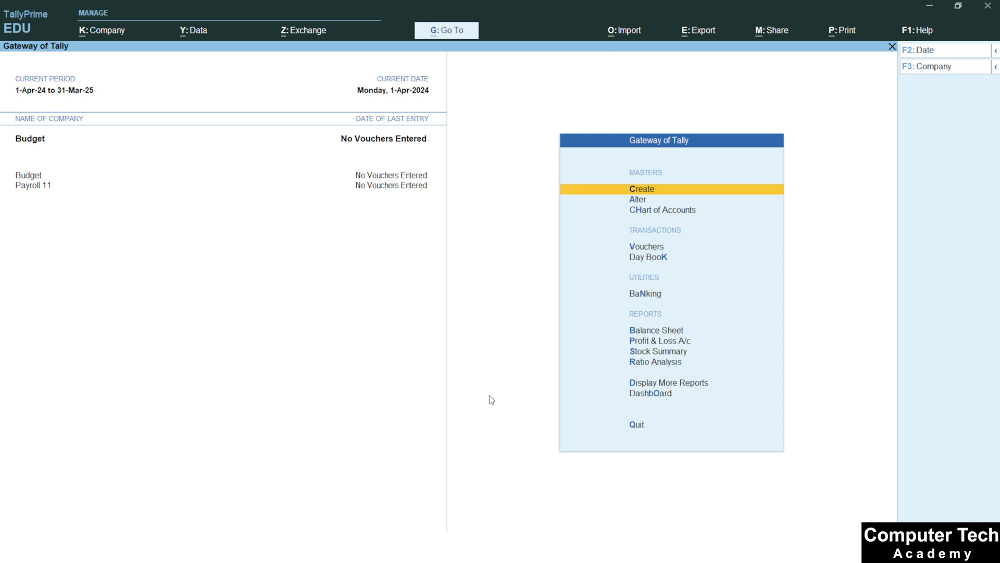
Start a payment voucher dated 1-May-24.
{"action": "key", "text": "v"}
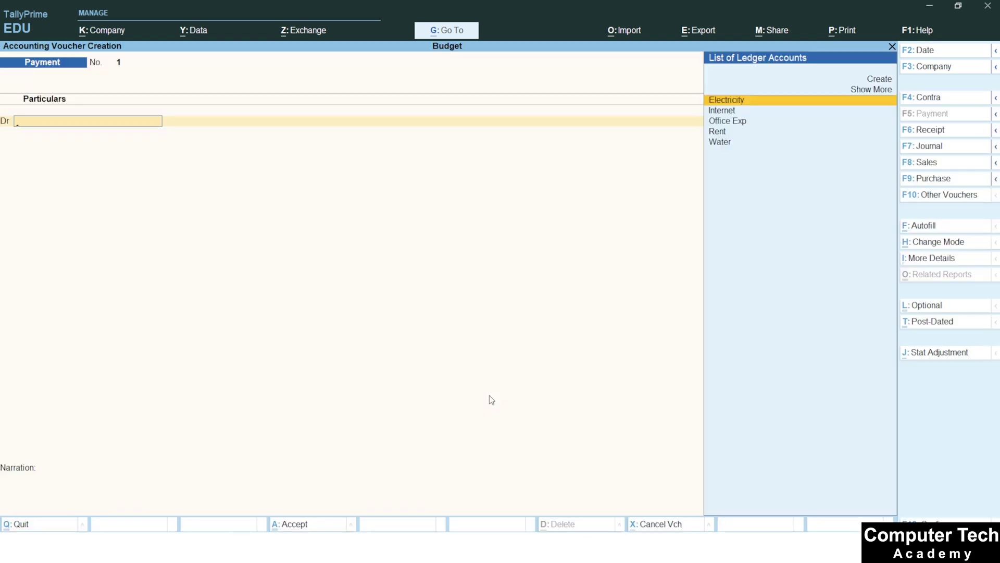
{"action": "key", "text": "F2"}
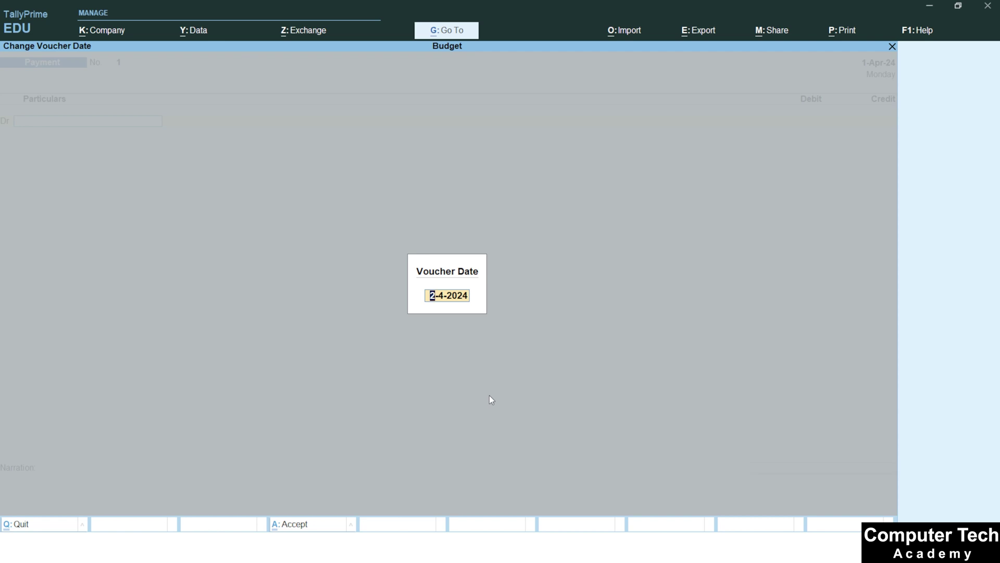
{"action": "type", "text": "1-5"}
{"action": "key", "text": "Return"}
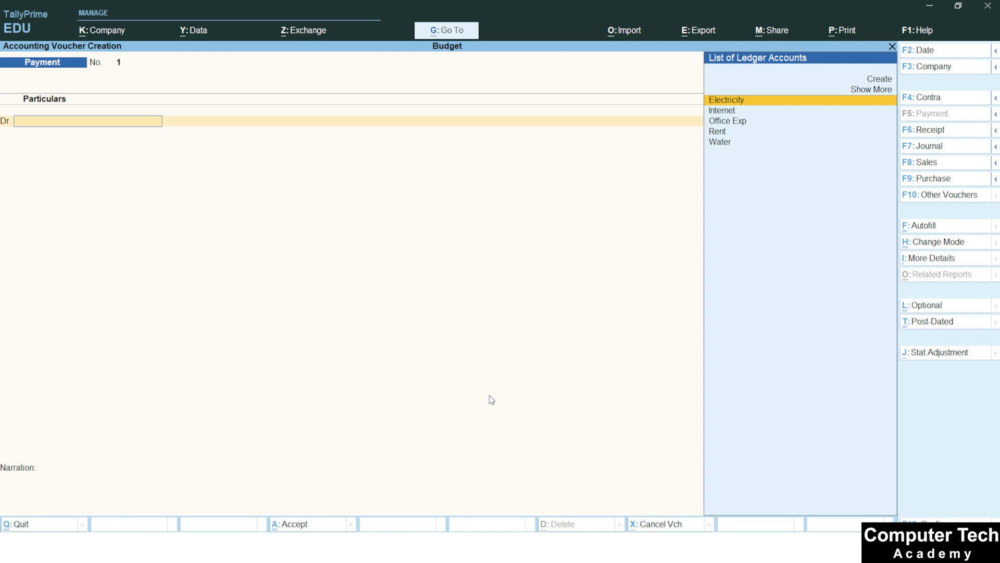
Debit the Rent ledger with its actual expense of 24,000 from the expense table.
{"action": "key", "text": "Down"}
{"action": "key", "text": "Down"}
{"action": "key", "text": "Down"}
{"action": "key", "text": "Return"}
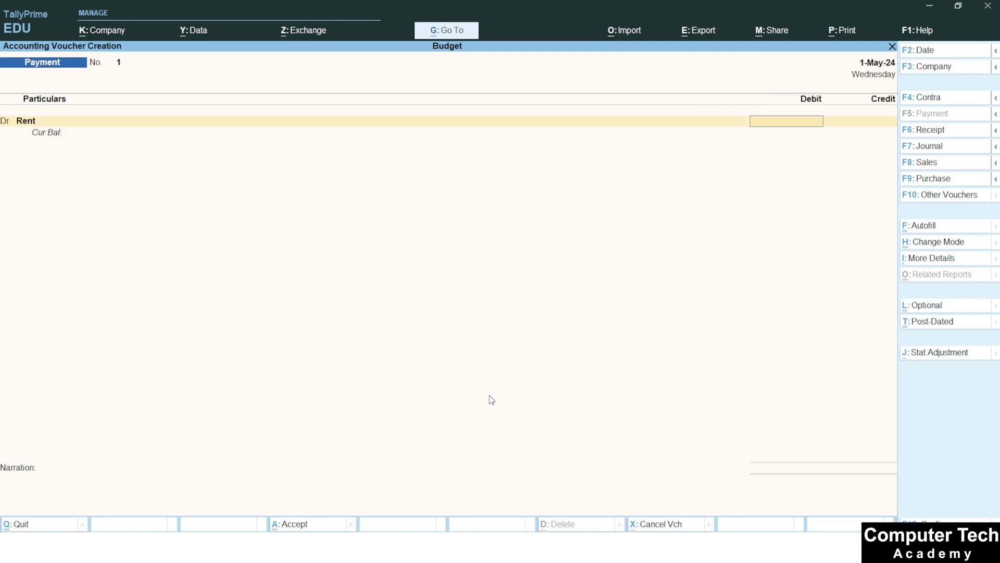
{"action": "key", "text": "alt+Tab"}
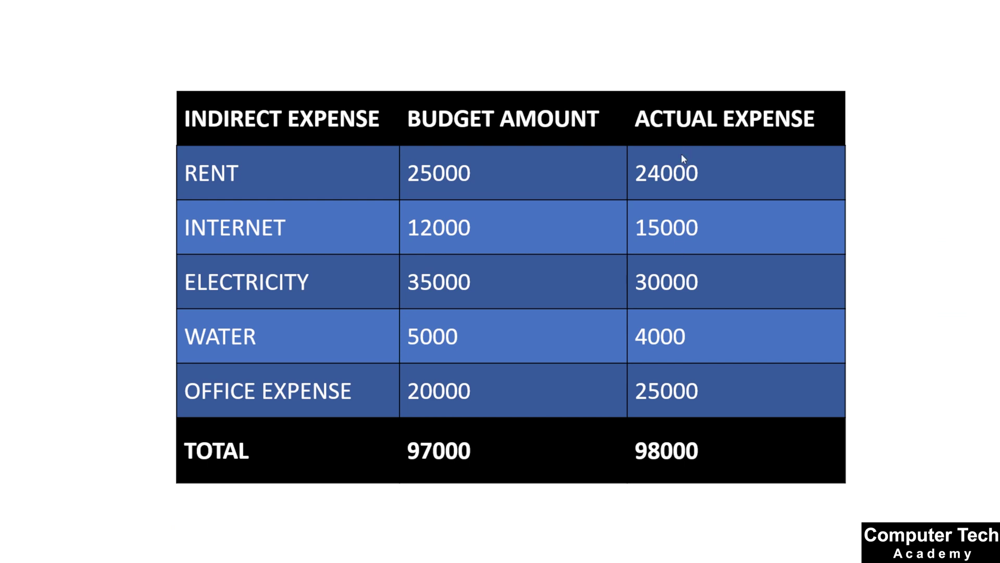
{"action": "key", "text": "alt+Tab"}
{"action": "type", "text": "24000"}
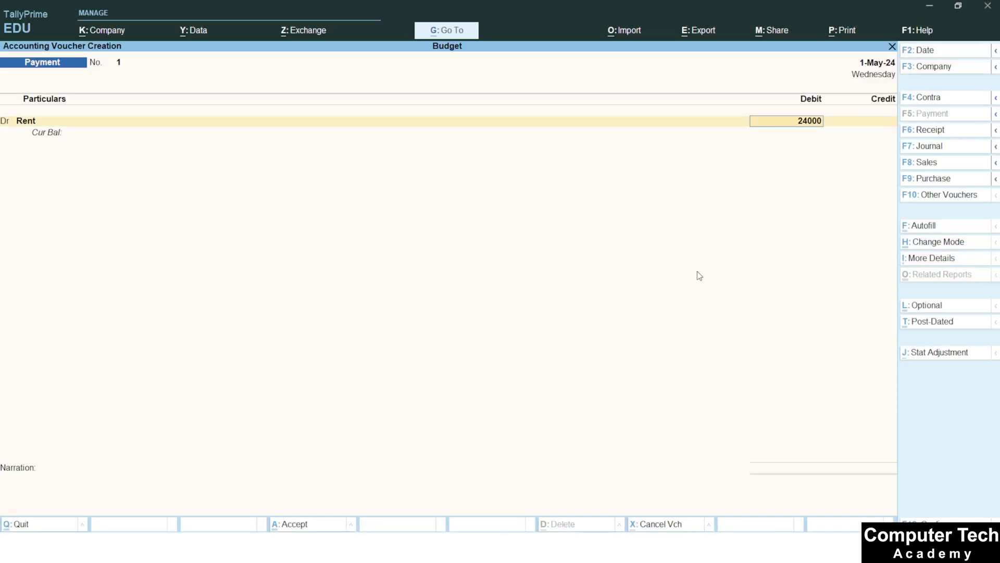
{"action": "key", "text": "Return"}
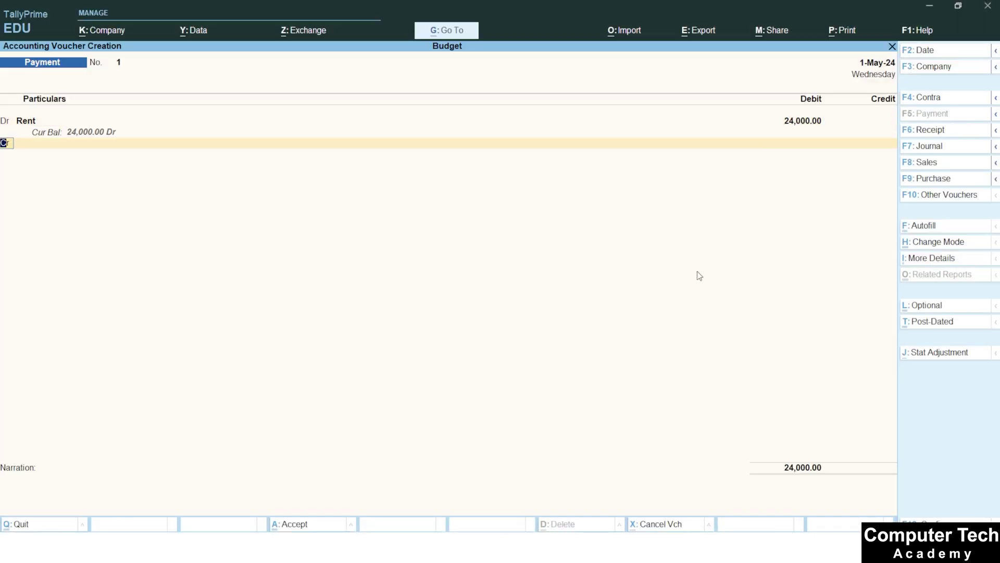
Add a debit line for the Internet ledger with an amount of 15,000.
{"action": "type", "text": "d"}
{"action": "key", "text": "Return"}
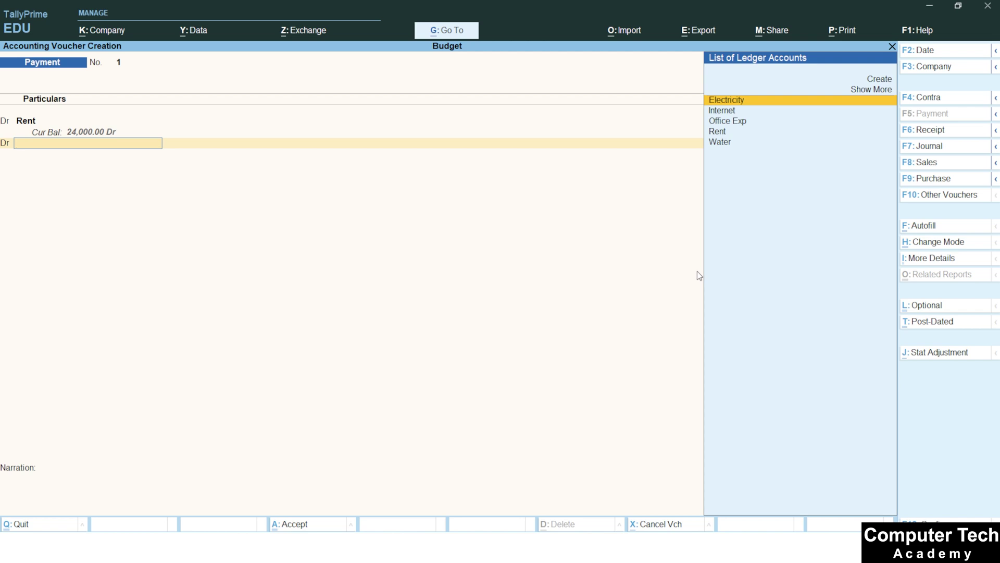
{"action": "key", "text": "Down"}
{"action": "key", "text": "Return"}
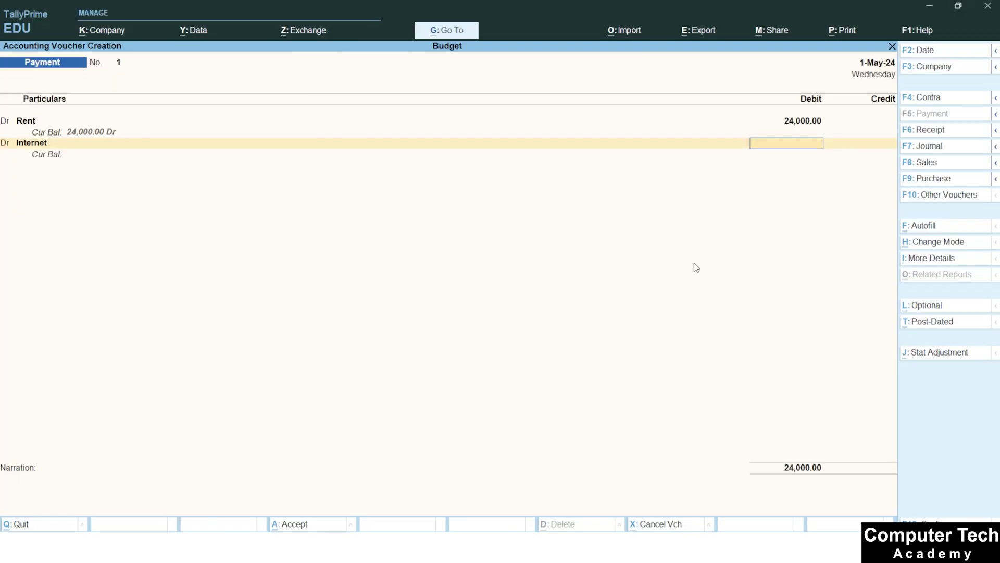
{"action": "type", "text": "15,000"}
{"action": "key", "text": "Return"}
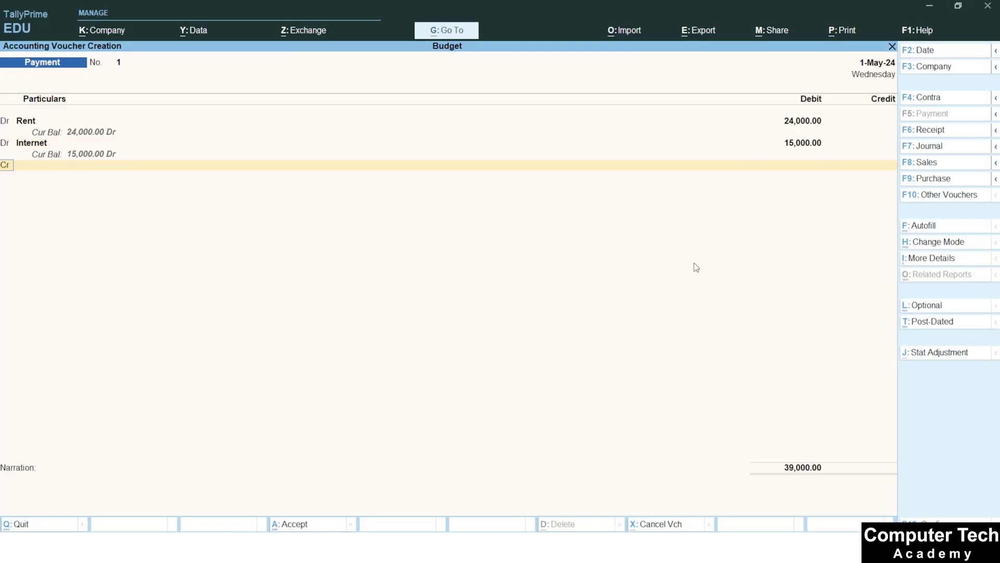
Add a debit line for the Electricity ledger with an amount of 30,000.
{"action": "key", "text": "d"}
{"action": "key", "text": "Return"}
{"action": "type", "text": "E"}
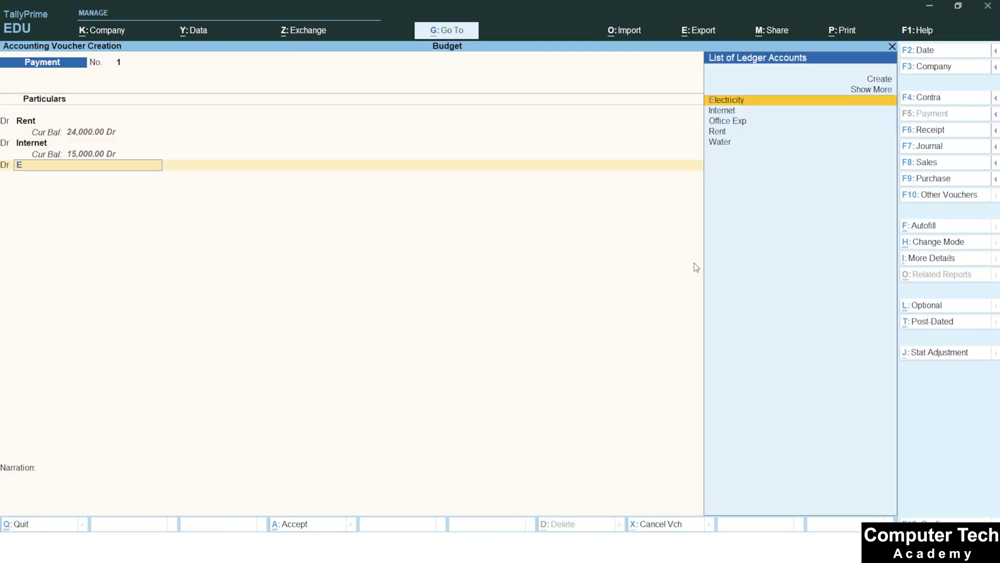
{"action": "key", "text": "Return"}
{"action": "type", "text": "30000"}
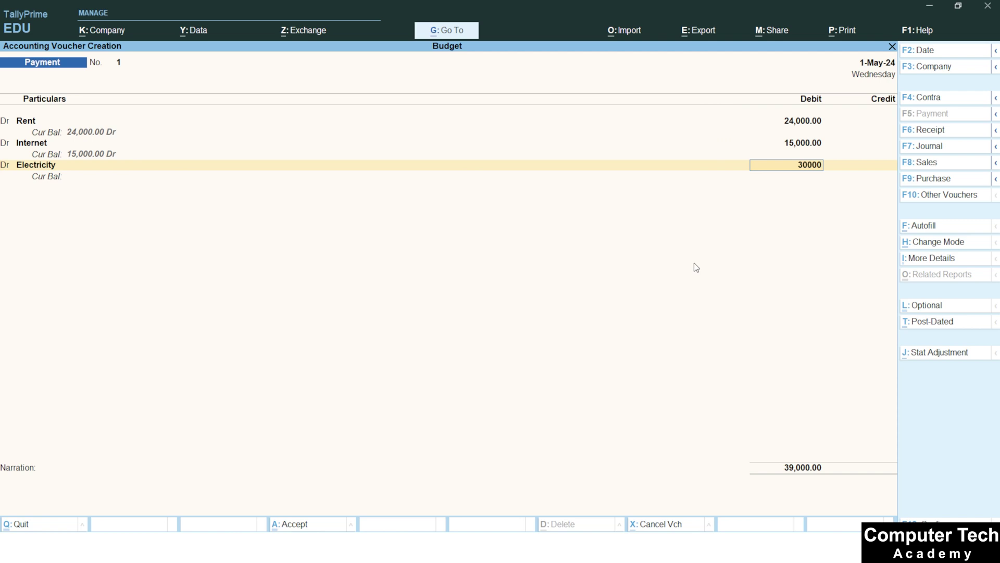
{"action": "key", "text": "Return"}
Add a debit line for the Water ledger with its actual expense of 4,000 from the expense table.
{"action": "key", "text": "d"}
{"action": "key", "text": "Return"}
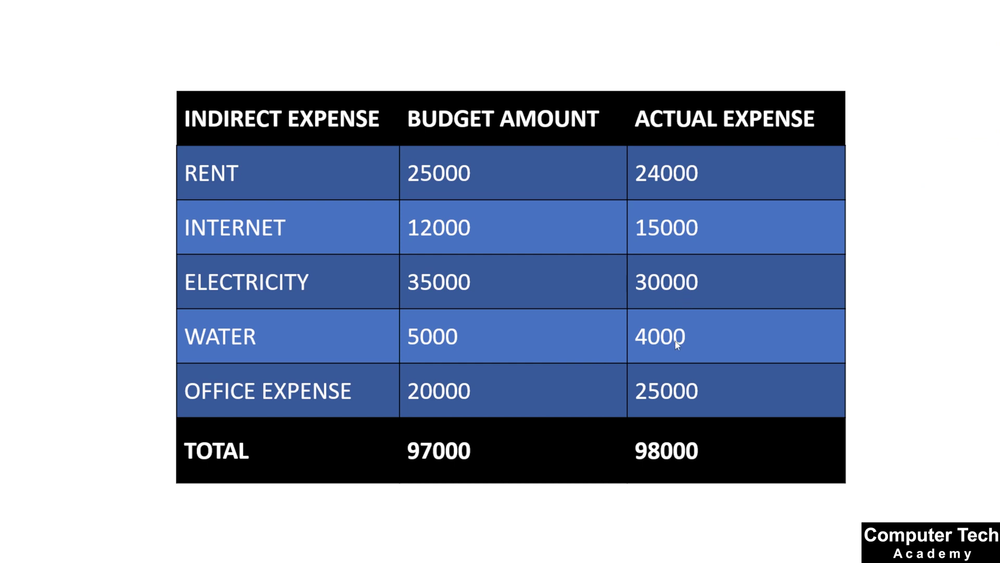
{"action": "key", "text": "alt+Tab"}
{"action": "type", "text": "w"}
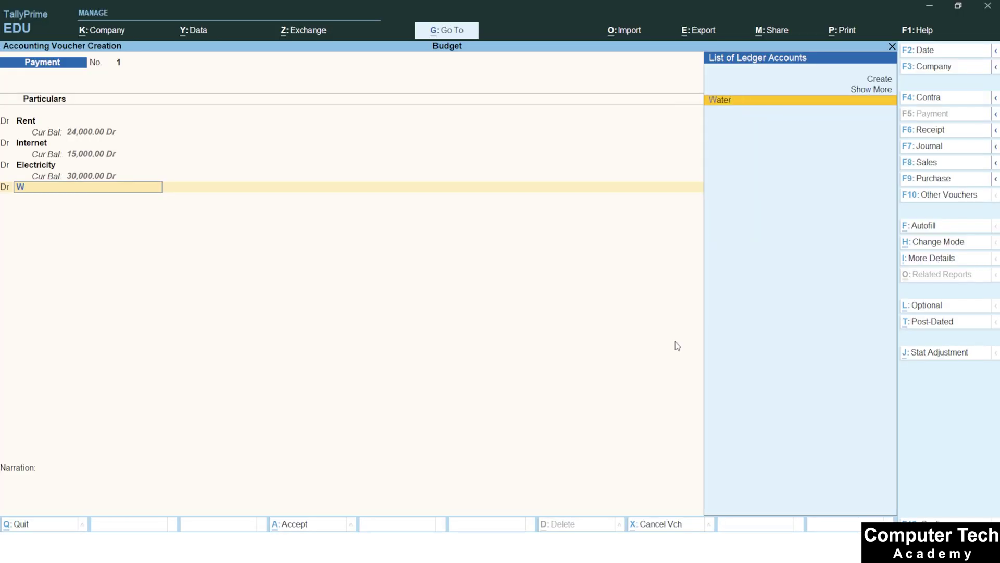
{"action": "key", "text": "Return"}
{"action": "type", "text": "4000"}
{"action": "key", "text": "Return"}
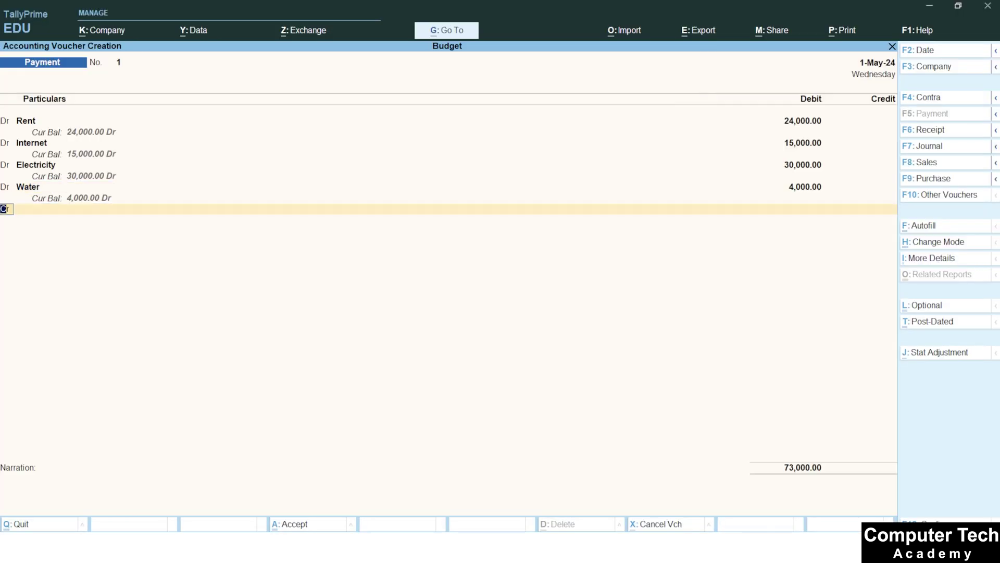
Add a debit line for the Office Exp ledger with its actual expense of 25,000 from the expense table.
{"action": "key", "text": "Return"}
{"action": "key", "text": "alt+Tab"}
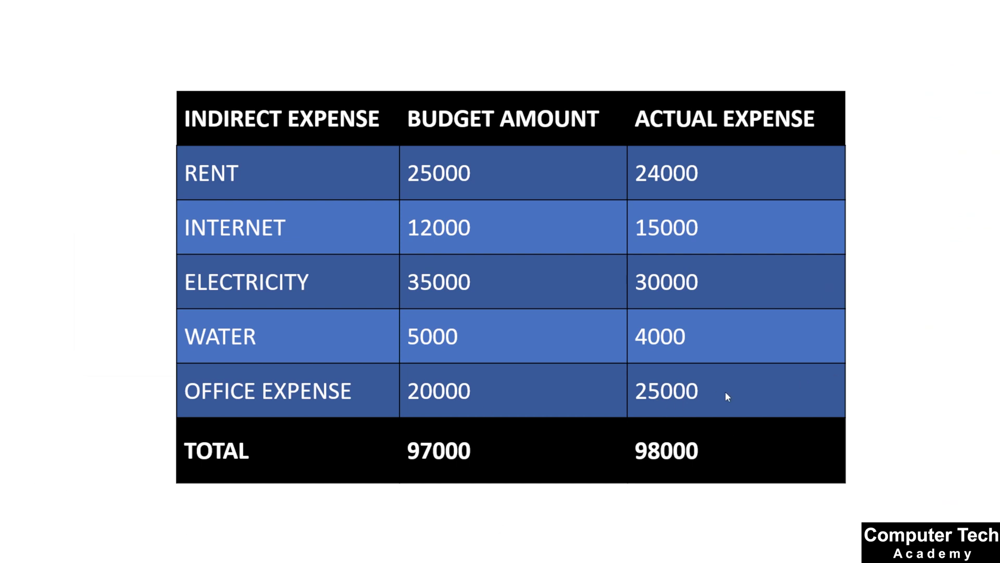
{"action": "key", "text": "alt+Tab"}
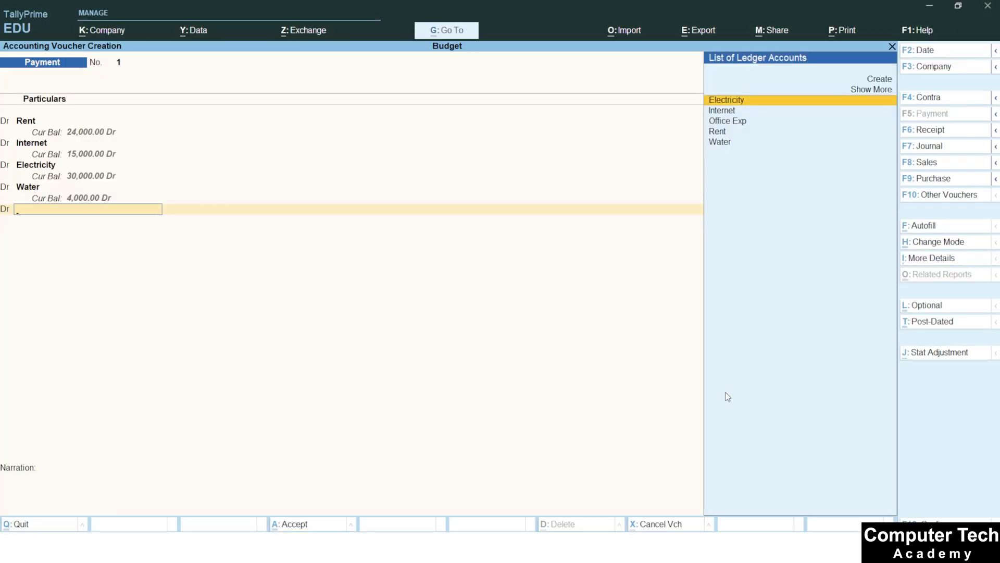
{"action": "key", "text": "Down"}
{"action": "key", "text": "Down"}
{"action": "key", "text": "Return"}
{"action": "type", "text": "25000"}
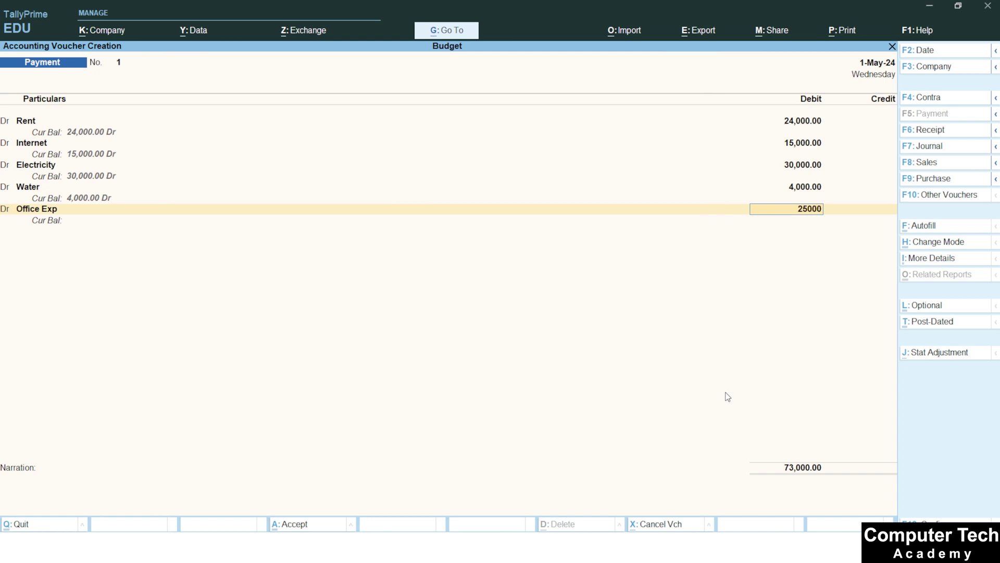
{"action": "key", "text": "Return"}
Credit the Cash ledger with 98,000 and save the payment voucher without a narration.
{"action": "key", "text": "c"}
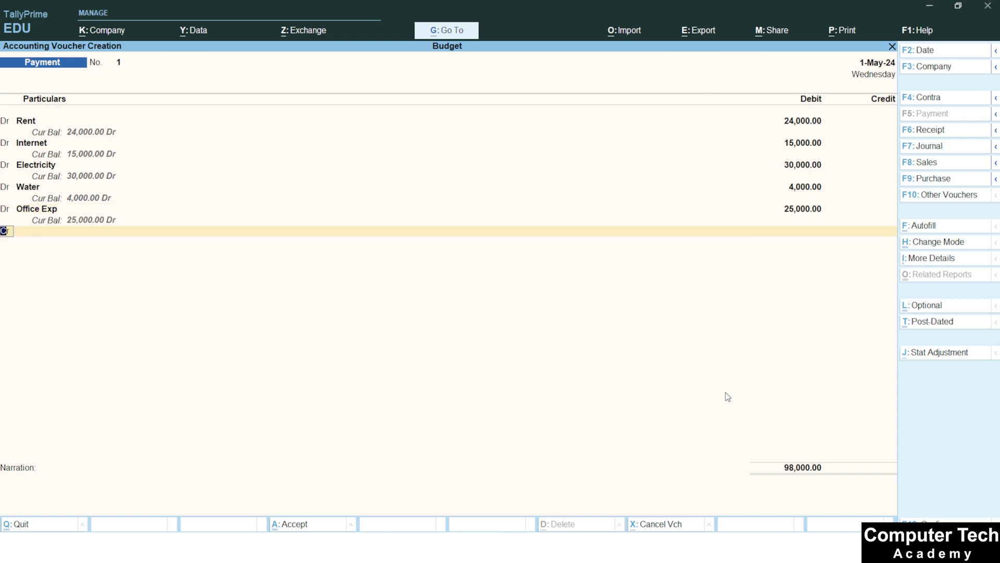
{"action": "key", "text": "Return"}
{"action": "key", "text": "Return"}
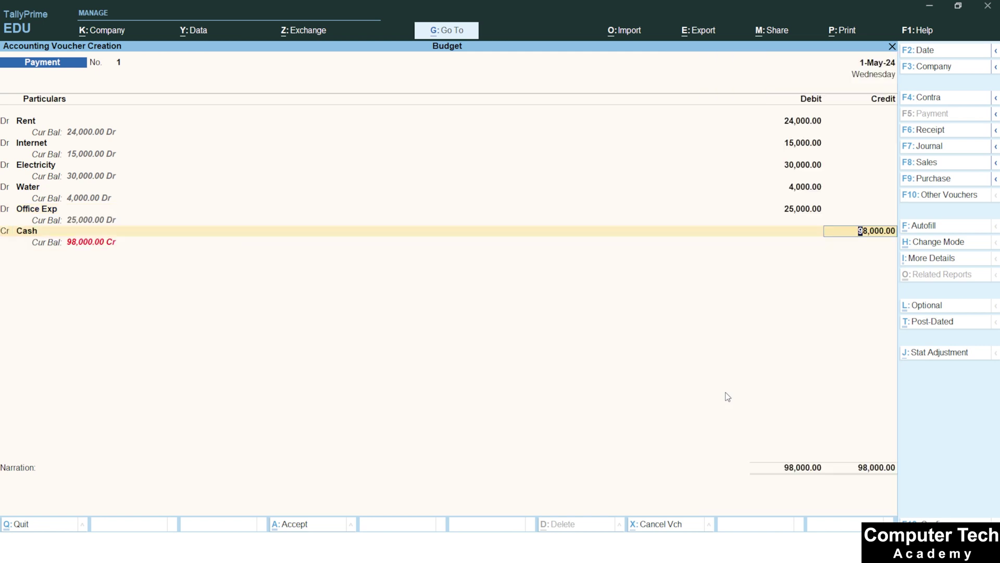
{"action": "key", "text": "Return"}
{"action": "key", "text": "Return"}
{"action": "key", "text": "Return"}
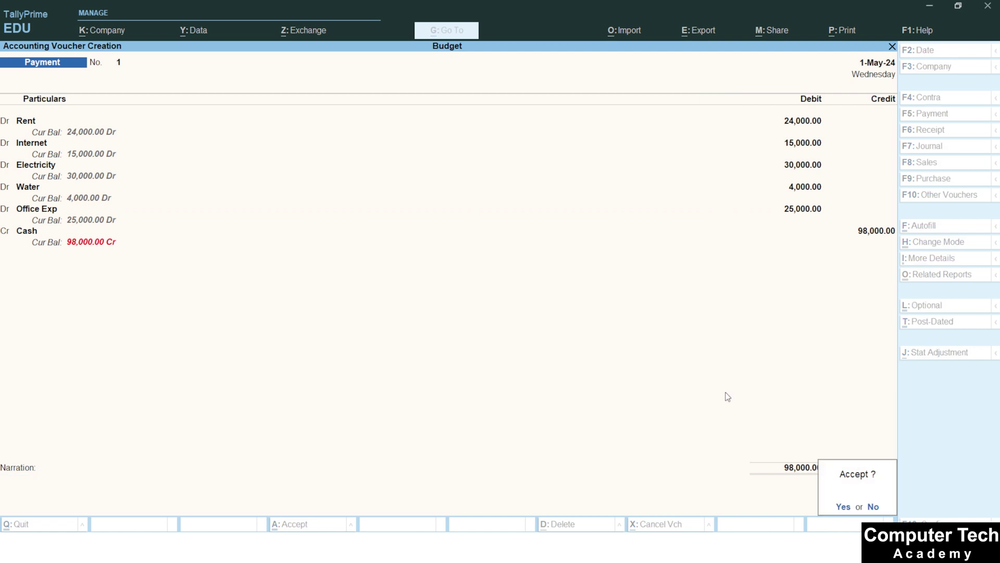
{"action": "key", "text": "Return"}
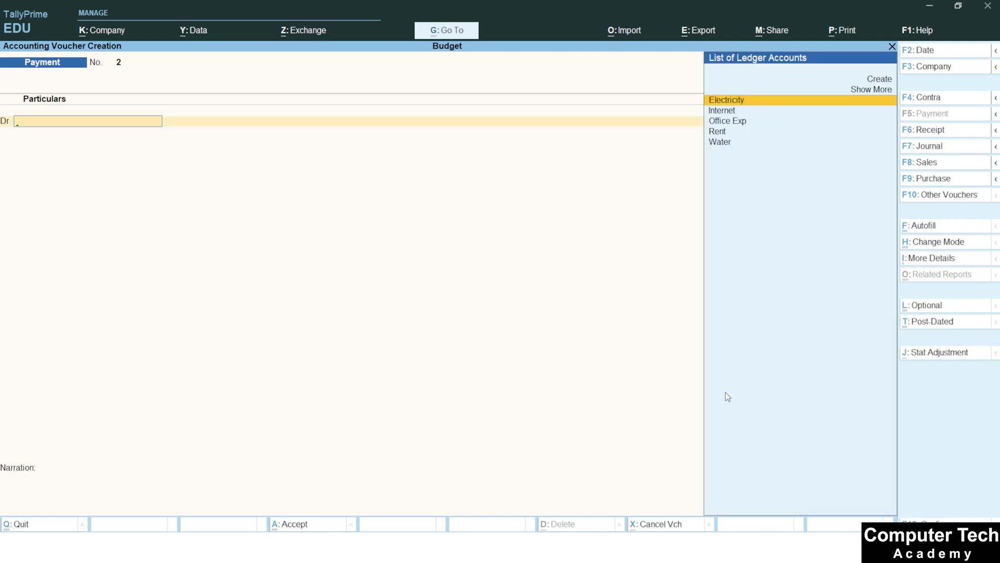
Leave voucher entry, open the Trial Balance and drill down into the Indirect Expenses group.
{"action": "key", "text": "Escape"}
{"action": "key", "text": "Return"}
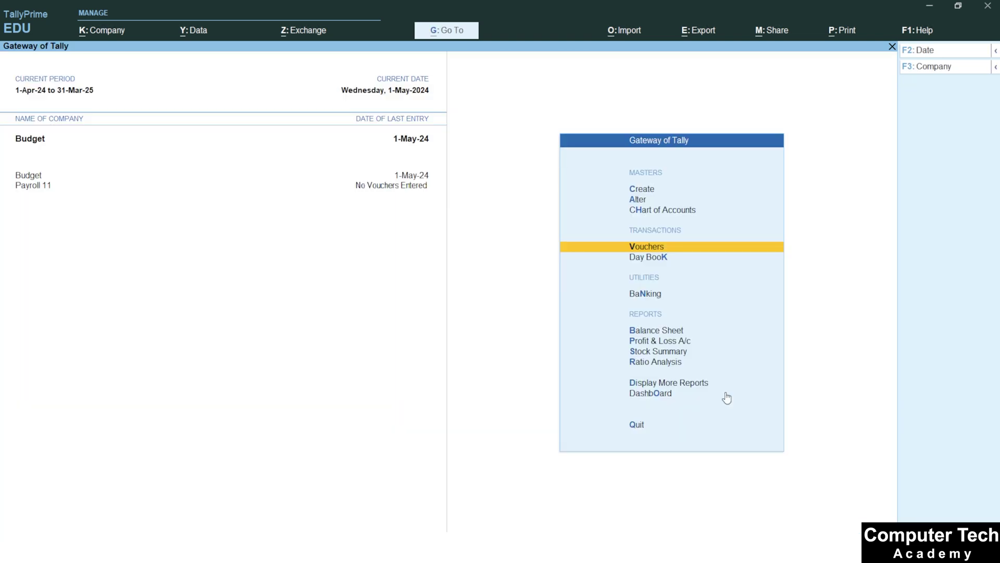
{"action": "key", "text": "d"}
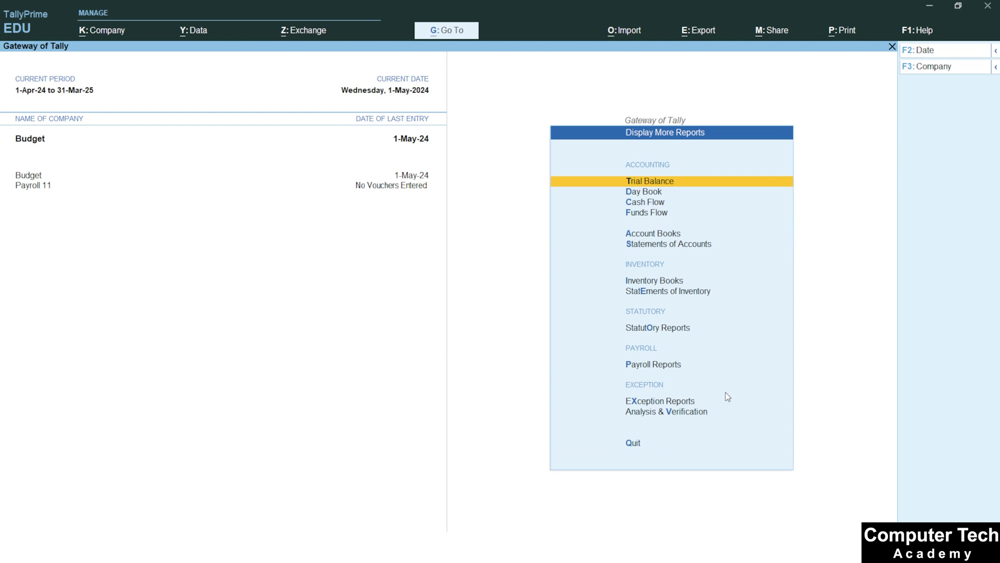
{"action": "key", "text": "Return"}
{"action": "key", "text": "Down"}
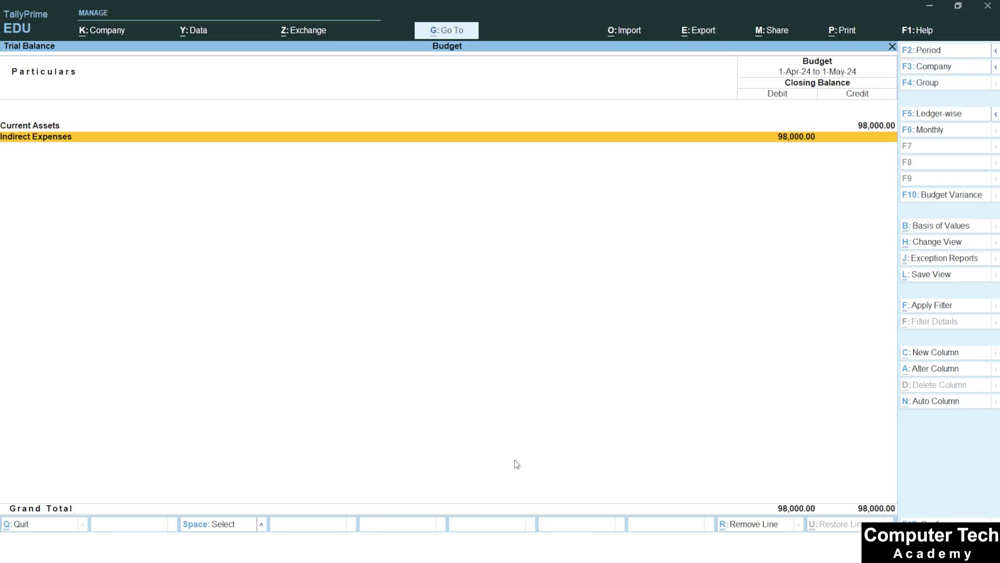
{"action": "key", "text": "Return"}
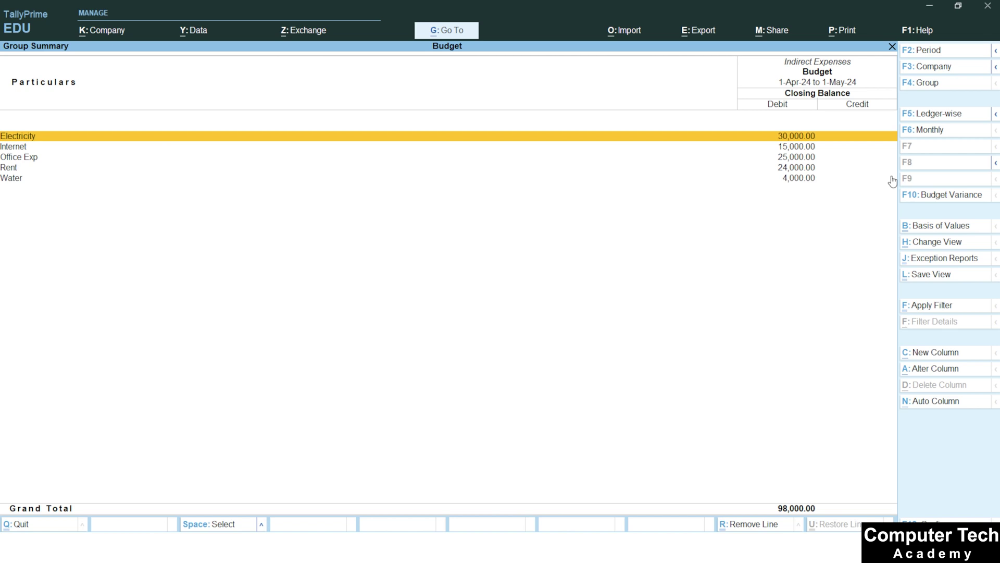
{"action": "key", "text": "Escape"}
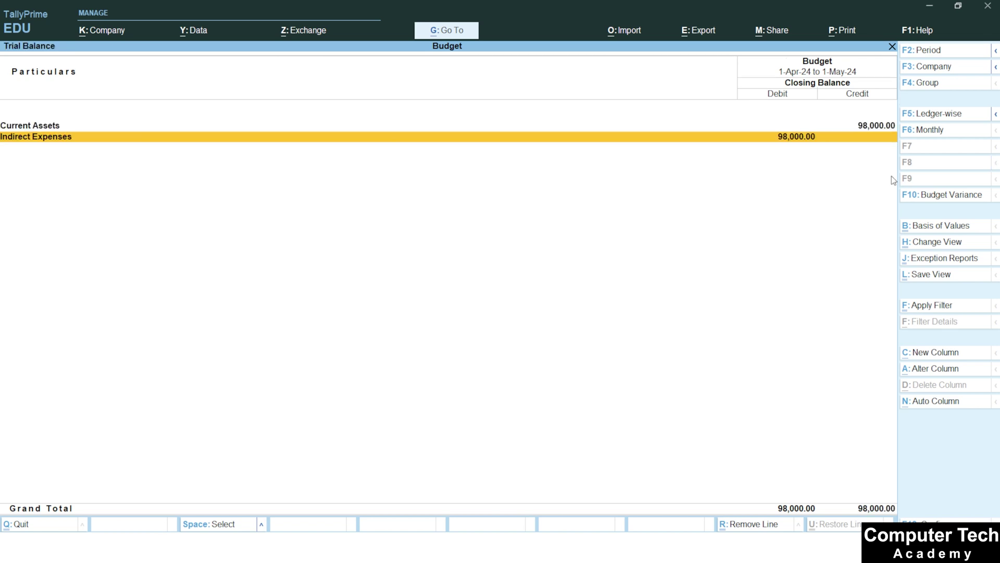
{"action": "key", "text": "Return"}
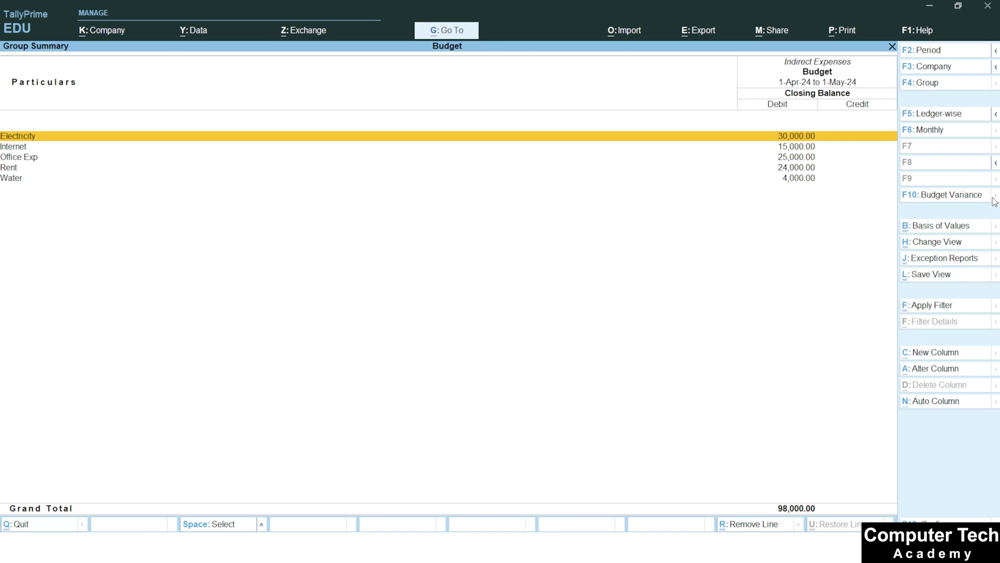
Run the budget variance analysis of Indirect Expenses against AprMay Budget, compare each ledger's budget with actuals, and close the reports.
{"action": "key", "text": "F10"}
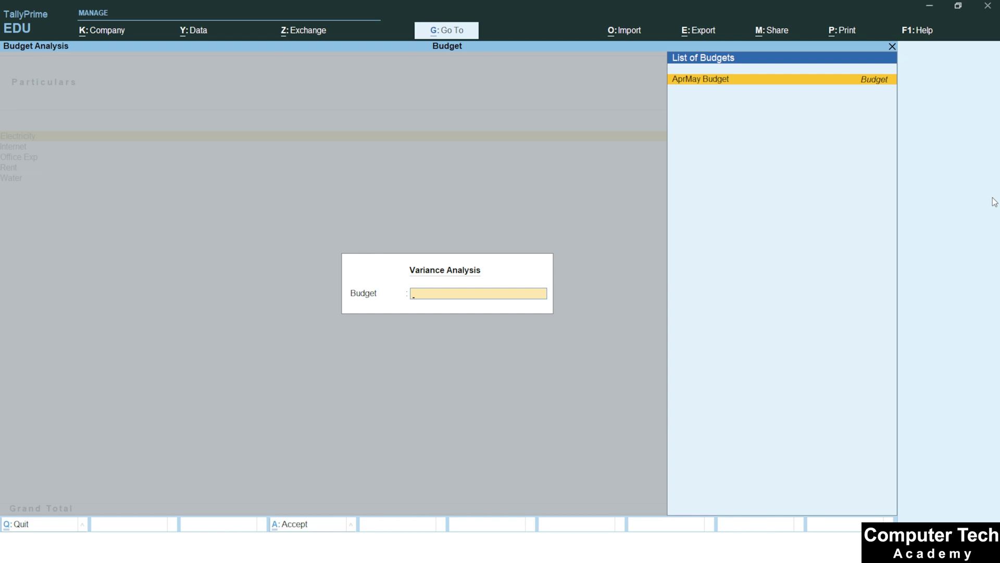
{"action": "key", "text": "Return"}
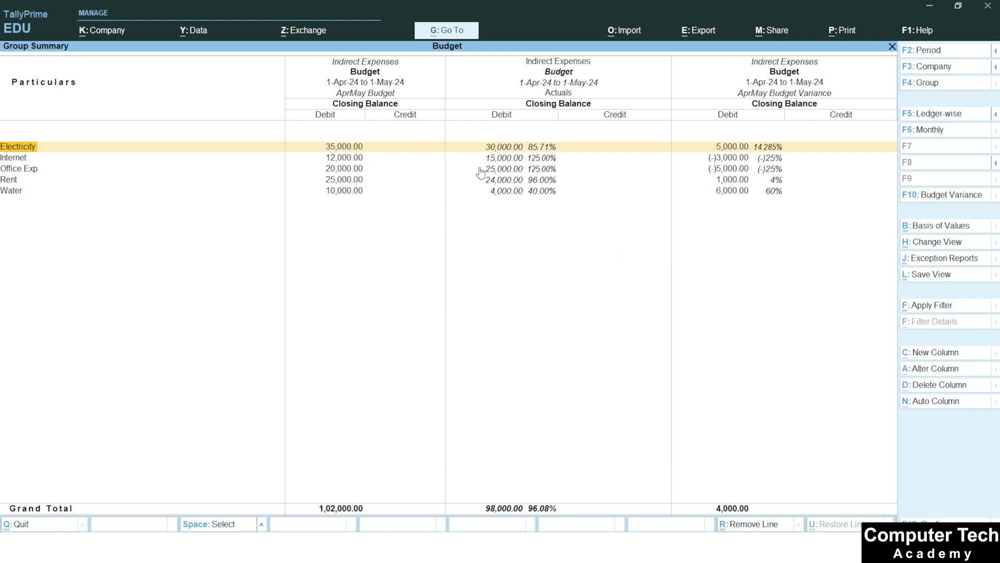
{"action": "key", "text": "alt"}
{"action": "key", "text": "Escape"}
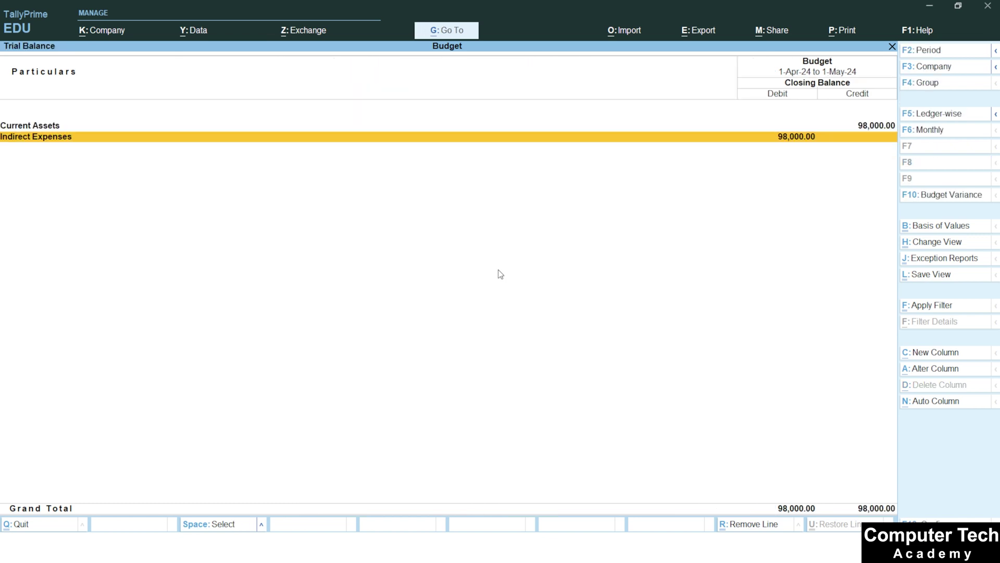
{"action": "key", "text": "Escape"}
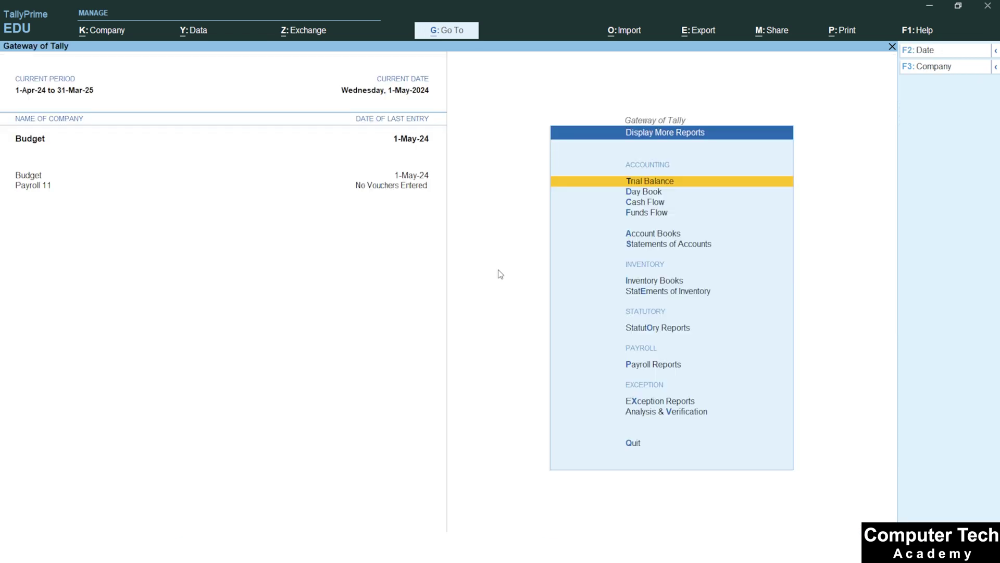
{"action": "key", "text": "Escape"}
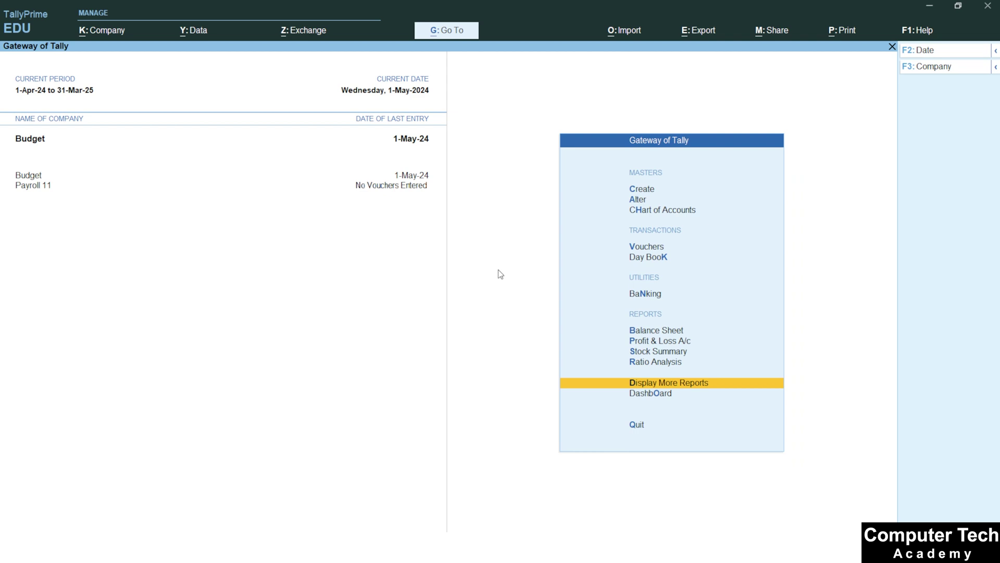
Open the AprMay Budget master for alteration.
{"action": "key", "text": "Down"}
{"action": "key", "text": "Down"}
{"action": "key", "text": "a"}
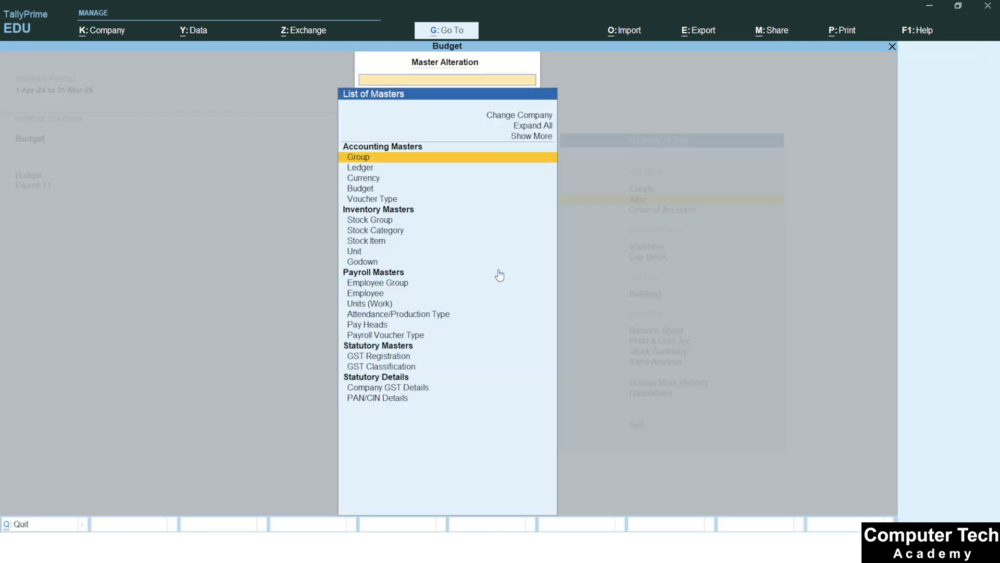
{"action": "key", "text": "Down"}
{"action": "key", "text": "Down"}
{"action": "key", "text": "Down"}
{"action": "key", "text": "Return"}
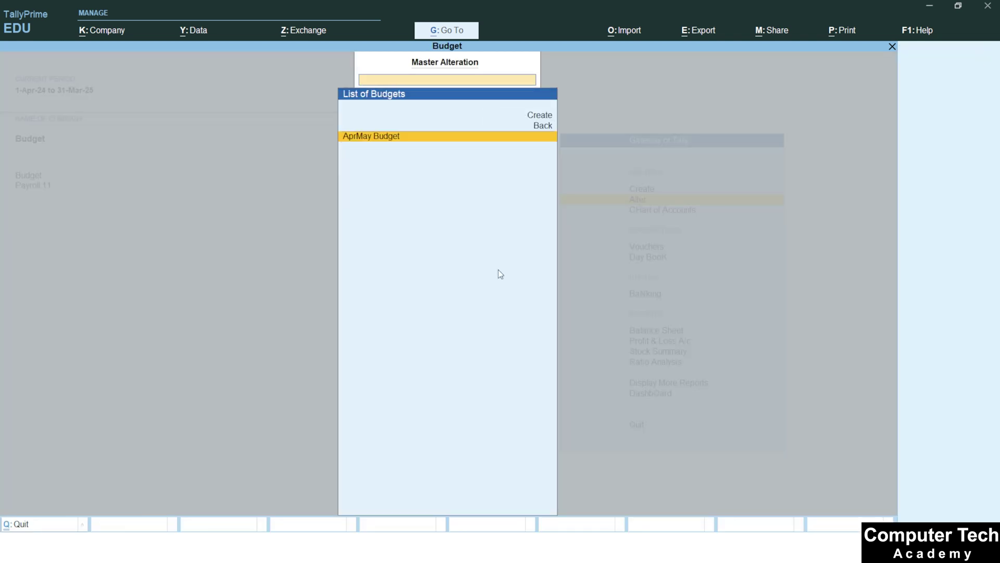
{"action": "key", "text": "Return"}
{"action": "key", "text": "Return"}
{"action": "key", "text": "Return"}
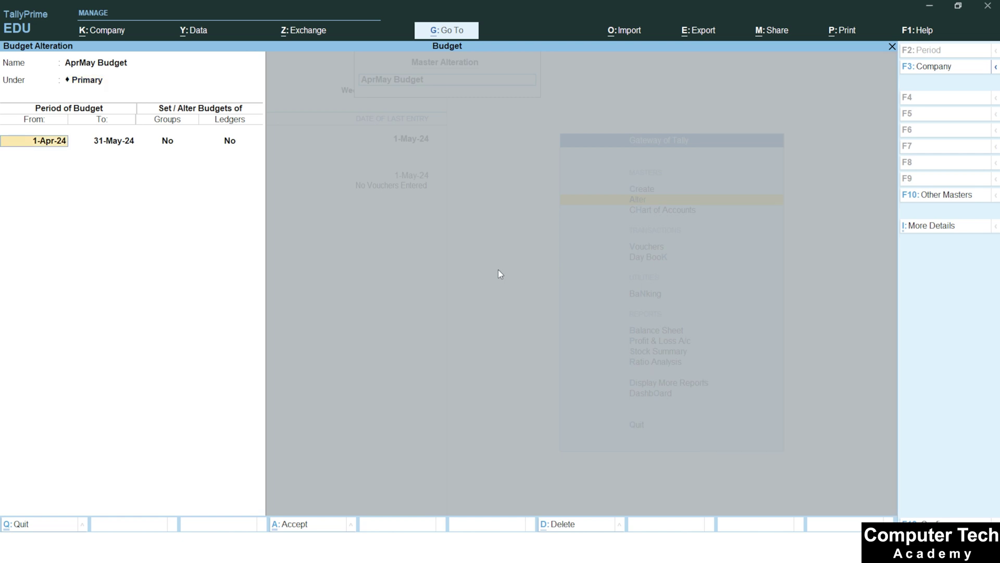
Enable alteration of the group budgets and set the Indirect Expenses budget type to On Nett Transactions.
{"action": "key", "text": "Return"}
{"action": "key", "text": "Return"}
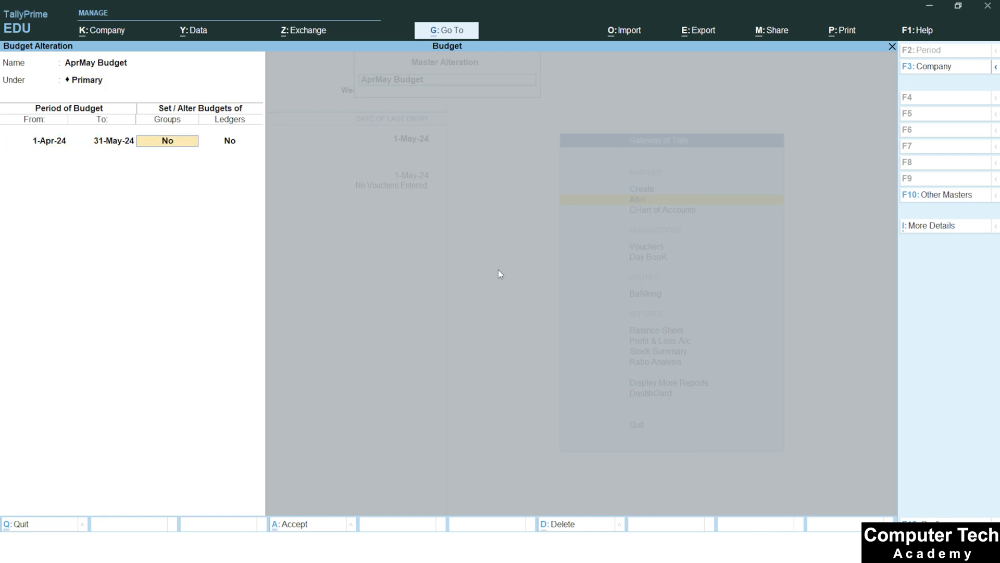
{"action": "key", "text": "y"}
{"action": "key", "text": "Return"}
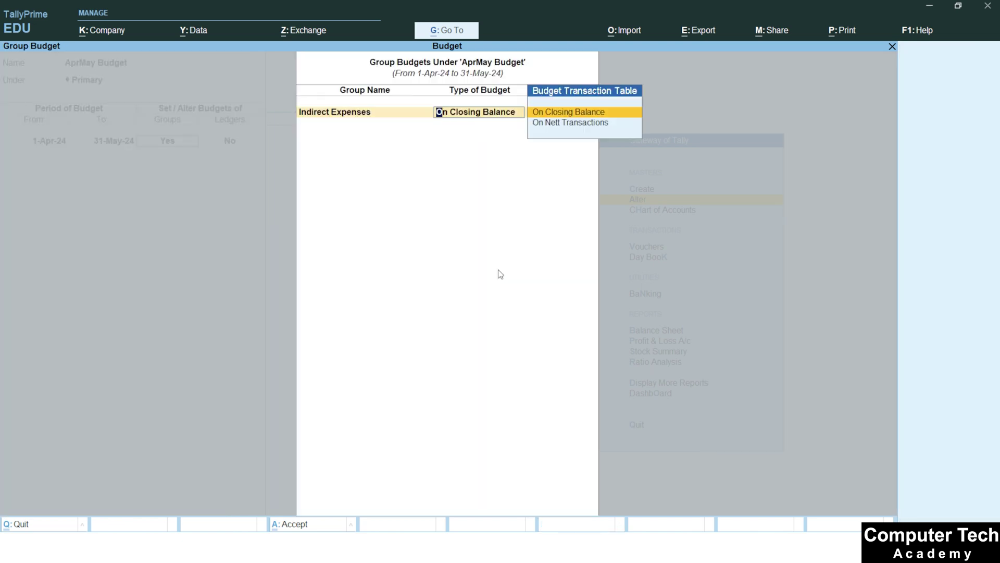
{"action": "key", "text": "Down"}
{"action": "key", "text": "Return"}
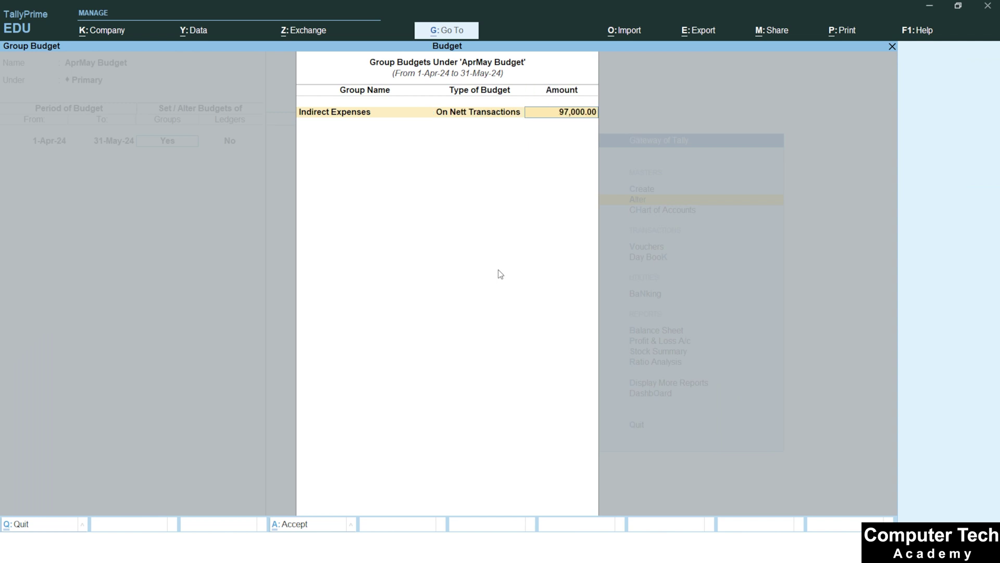
{"action": "key", "text": "Return"}
{"action": "key", "text": "Return"}
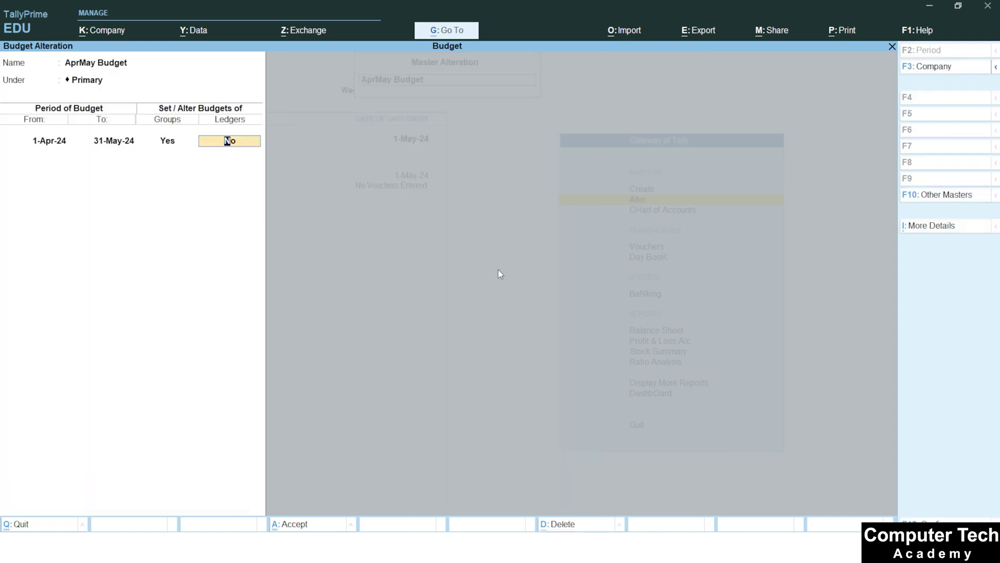
Enable alteration of the ledger budgets and set the Rent and Internet budget types to On Nett Transactions.
{"action": "key", "text": "y"}
{"action": "key", "text": "Return"}
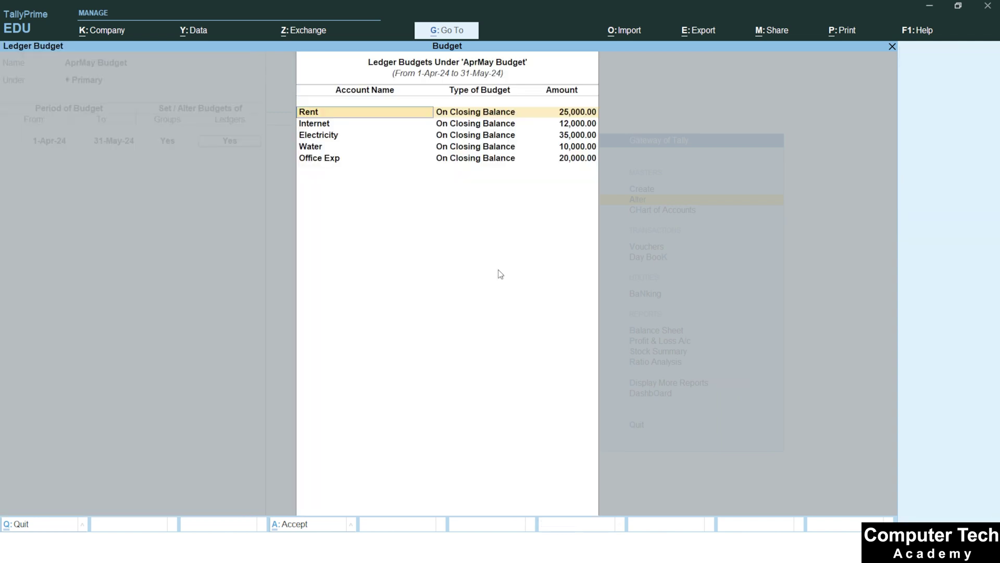
{"action": "key", "text": "Return"}
{"action": "key", "text": "Down"}
{"action": "key", "text": "Return"}
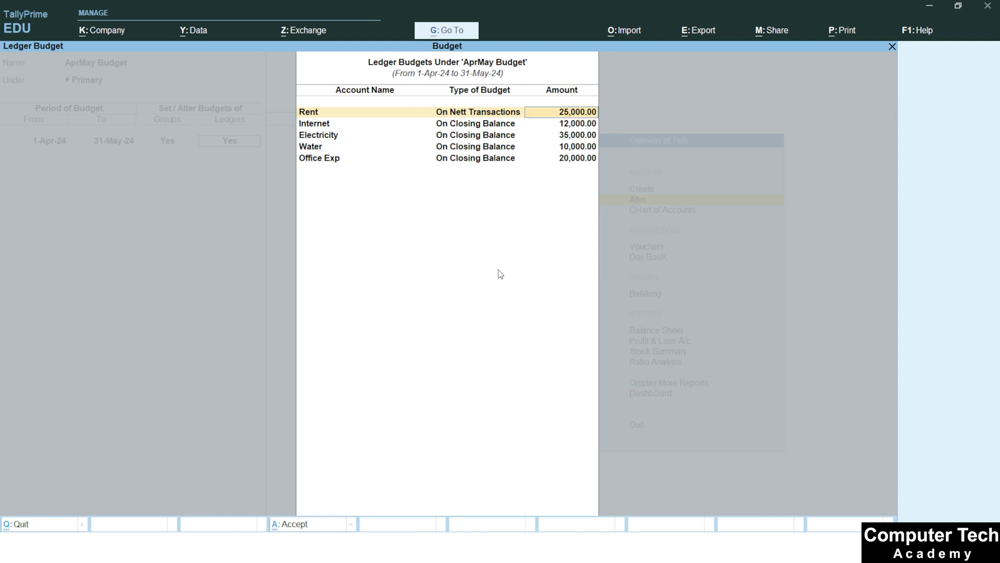
{"action": "key", "text": "Return"}
{"action": "key", "text": "Return"}
{"action": "key", "text": "Down"}
{"action": "key", "text": "Return"}
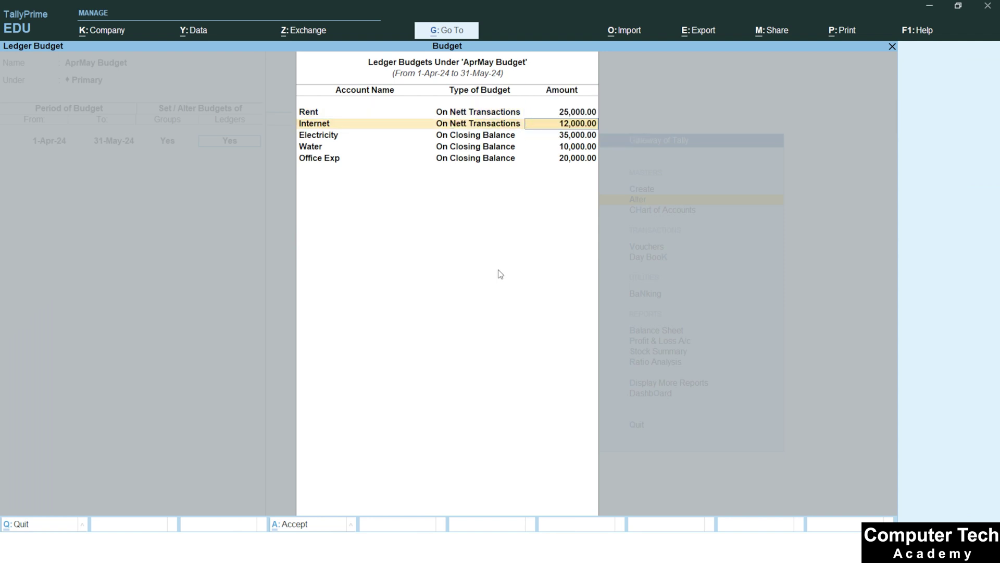
{"action": "key", "text": "Return"}
Set the budget type of the Electricity and Water ledgers to On Nett Transactions.
{"action": "key", "text": "Return"}
{"action": "key", "text": "Down"}
{"action": "key", "text": "Return"}
{"action": "key", "text": "Return"}
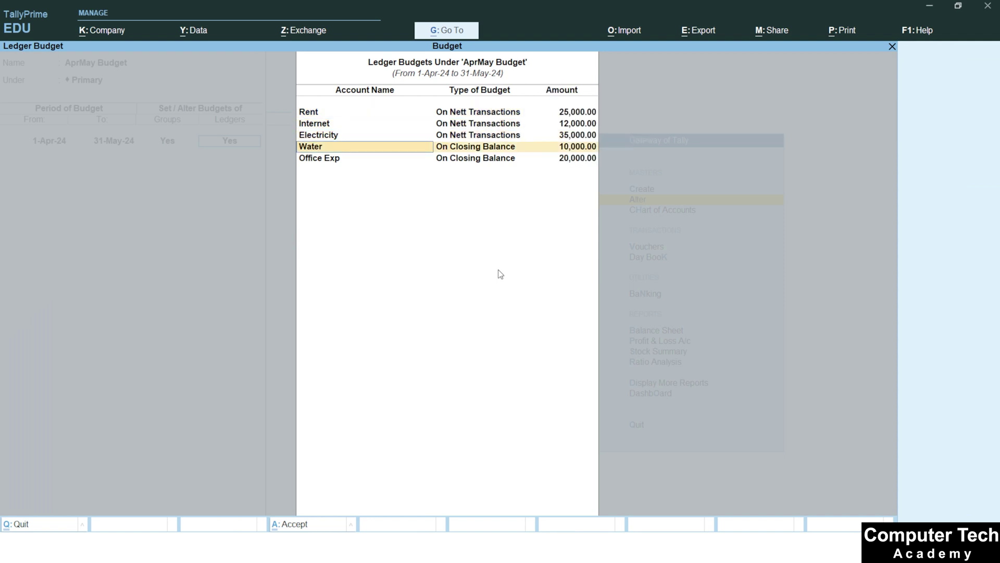
{"action": "key", "text": "Return"}
{"action": "key", "text": "Down"}
{"action": "key", "text": "Return"}
{"action": "key", "text": "Return"}
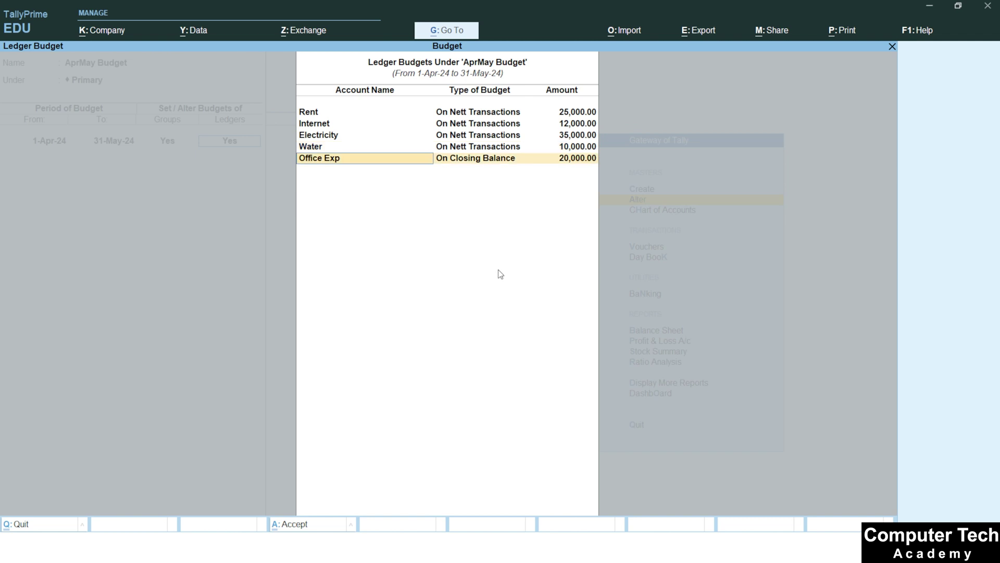
Set the Office Exp ledger's budget type to On Nett Transactions and save the altered budget.
{"action": "key", "text": "Return"}
{"action": "key", "text": "Down"}
{"action": "key", "text": "Return"}
{"action": "key", "text": "Return"}
{"action": "key", "text": "Return"}
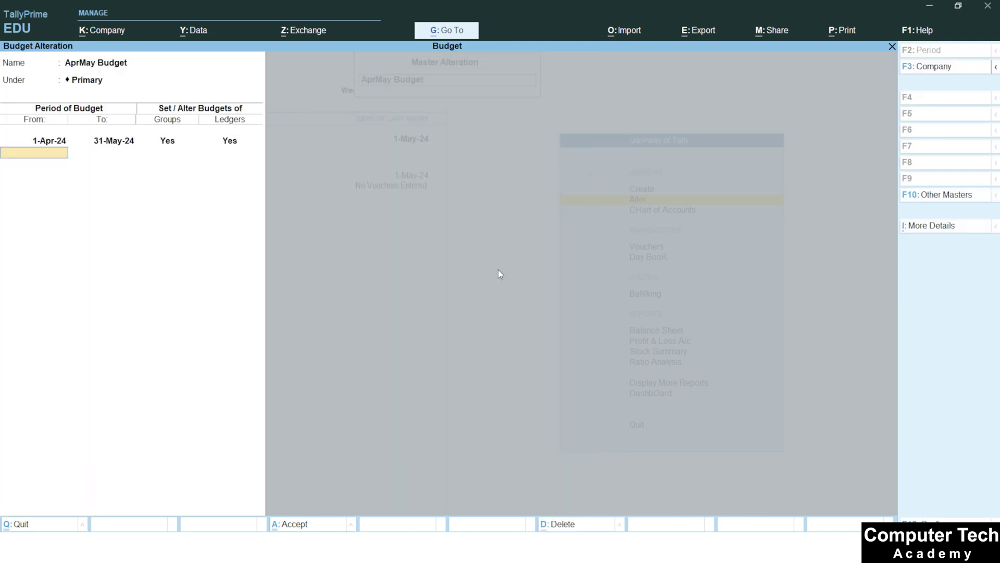
{"action": "key", "text": "Return"}
{"action": "key", "text": "Return"}
{"action": "key", "text": "BackSpace"}
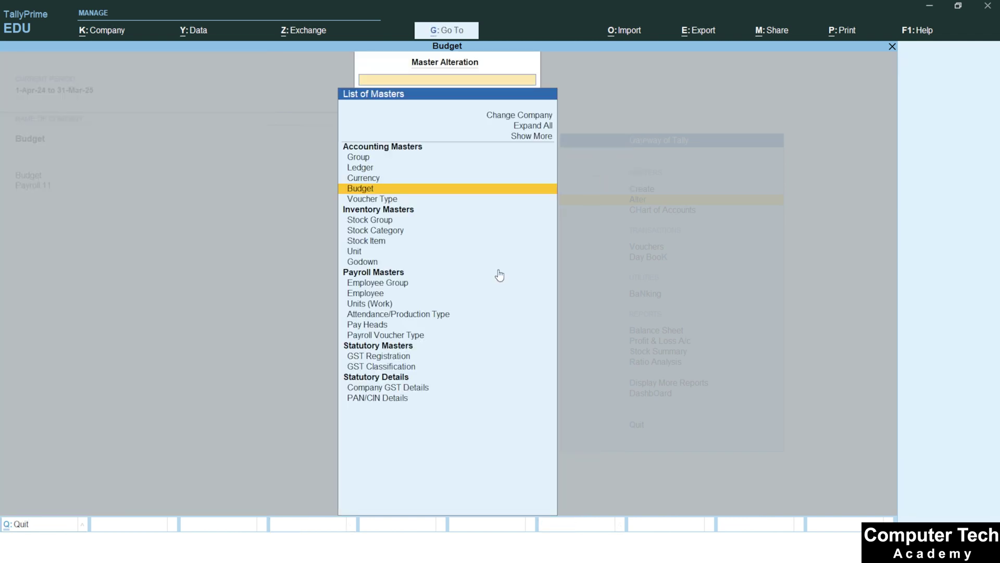
{"action": "key", "text": "Escape"}
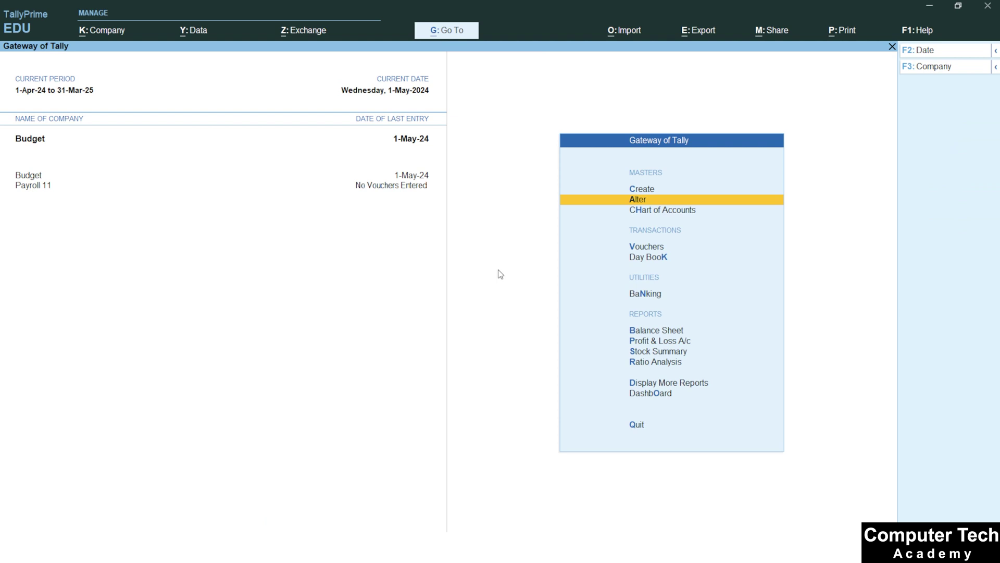
Open the 1-May-24 Rent payment voucher from the Day Book for alteration.
{"action": "key", "text": "v"}
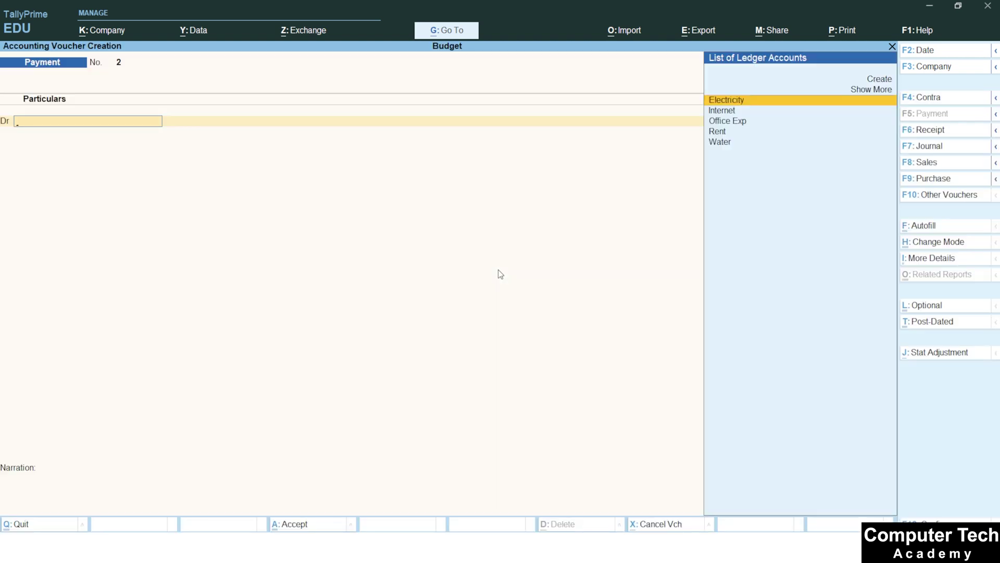
{"action": "key", "text": "Escape"}
{"action": "key", "text": "k"}
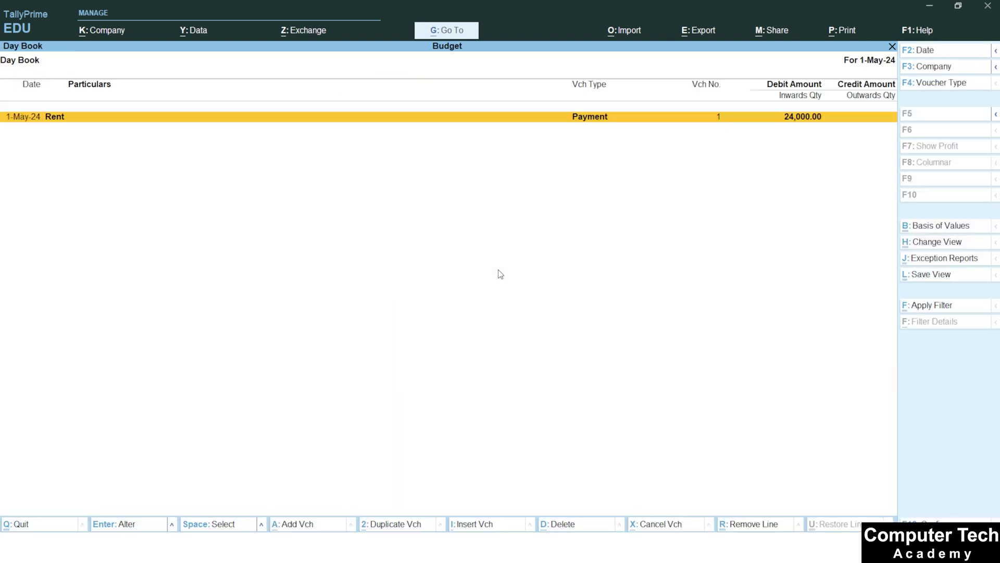
{"action": "key", "text": "Return"}
Step through the payment voucher's debit and credit lines with their existing amounts and save it again without a narration.
{"action": "key", "text": "Return"}
{"action": "key", "text": "Return"}
{"action": "key", "text": "Return"}
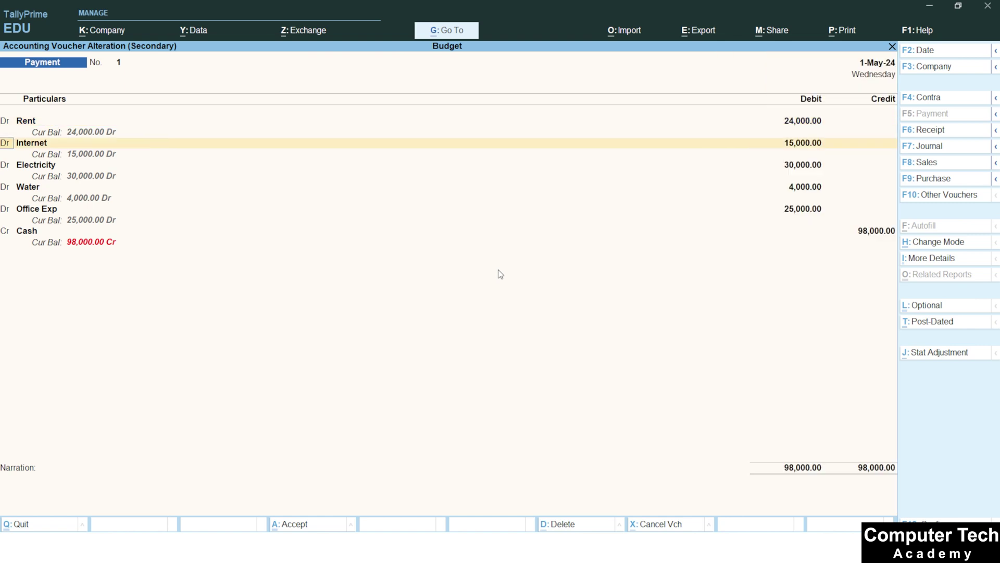
{"action": "key", "text": "Return"}
{"action": "key", "text": "Return"}
{"action": "key", "text": "Return"}
{"action": "key", "text": "Return"}
{"action": "key", "text": "Return"}
{"action": "key", "text": "Return"}
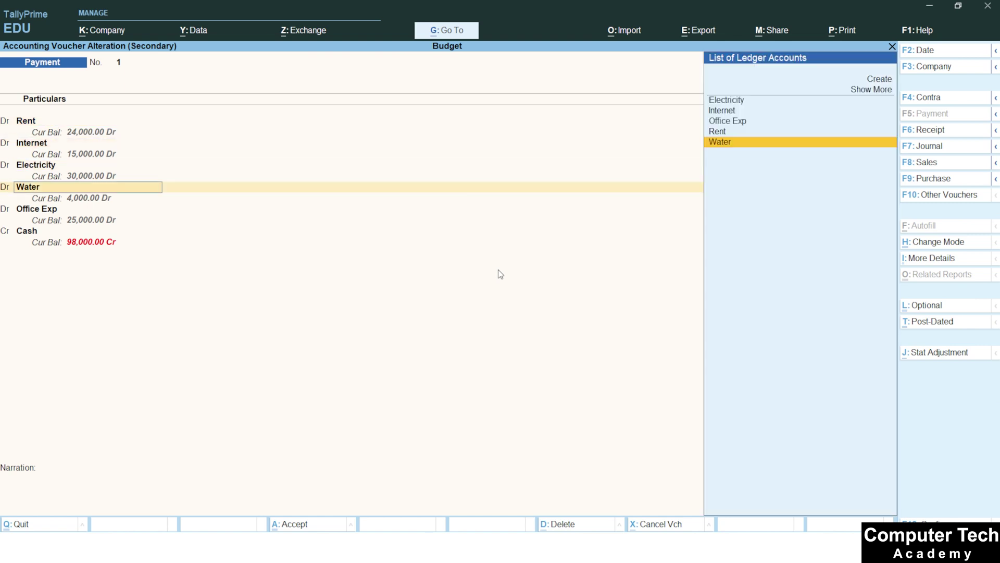
{"action": "key", "text": "Return"}
{"action": "key", "text": "Return"}
{"action": "key", "text": "Return"}
{"action": "key", "text": "Return"}
{"action": "key", "text": "Return"}
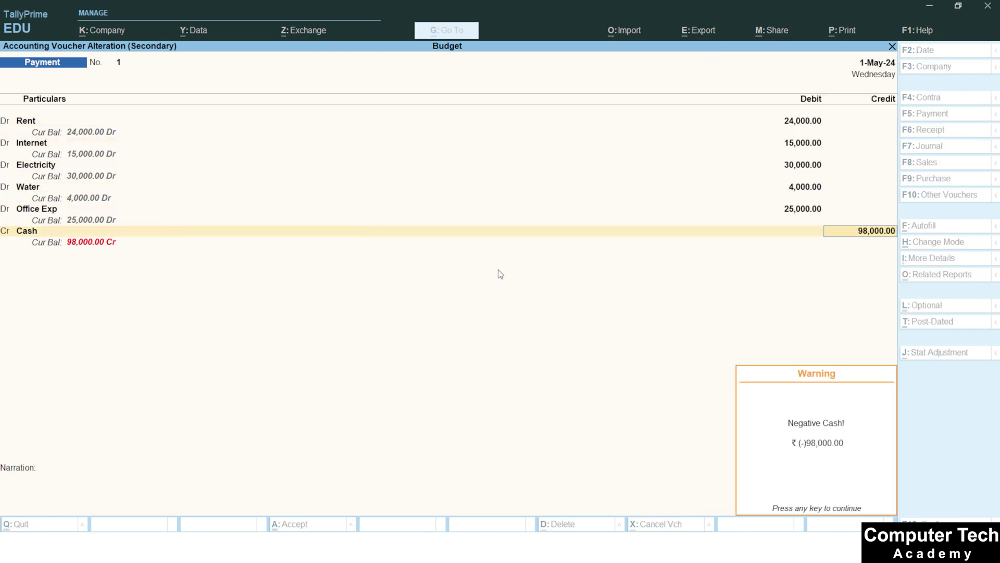
{"action": "key", "text": "Return"}
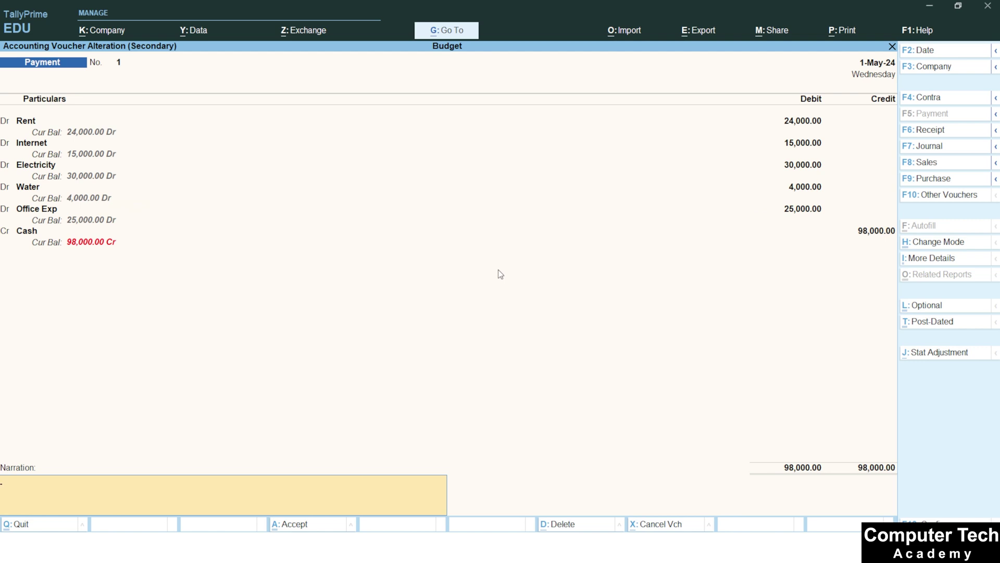
{"action": "key", "text": "Return"}
{"action": "key", "text": "Return"}
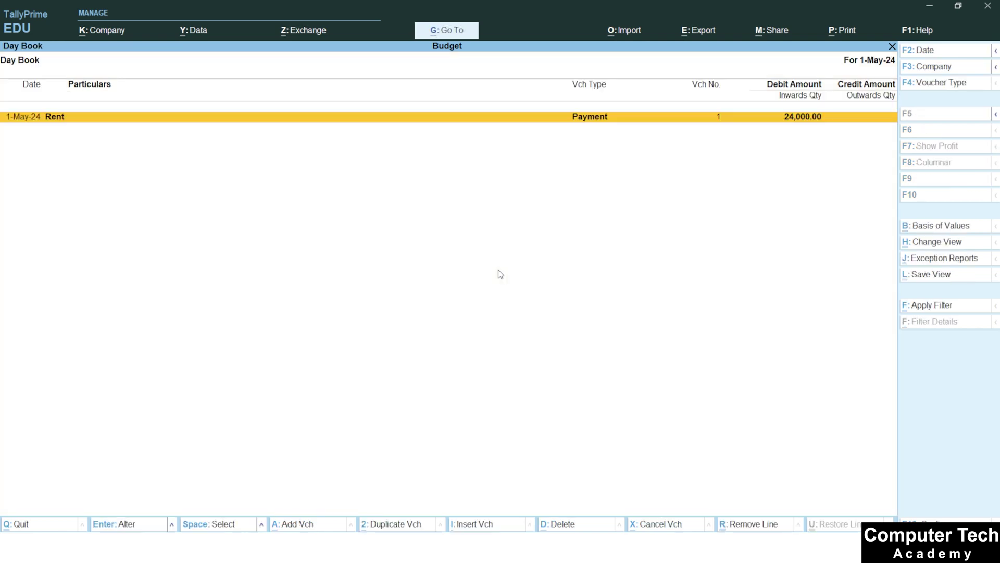
Leave the Day Book, open the Indirect Expenses group from the Trial Balance and show its variance against the AprMay Budget.
{"action": "key", "text": "Escape"}
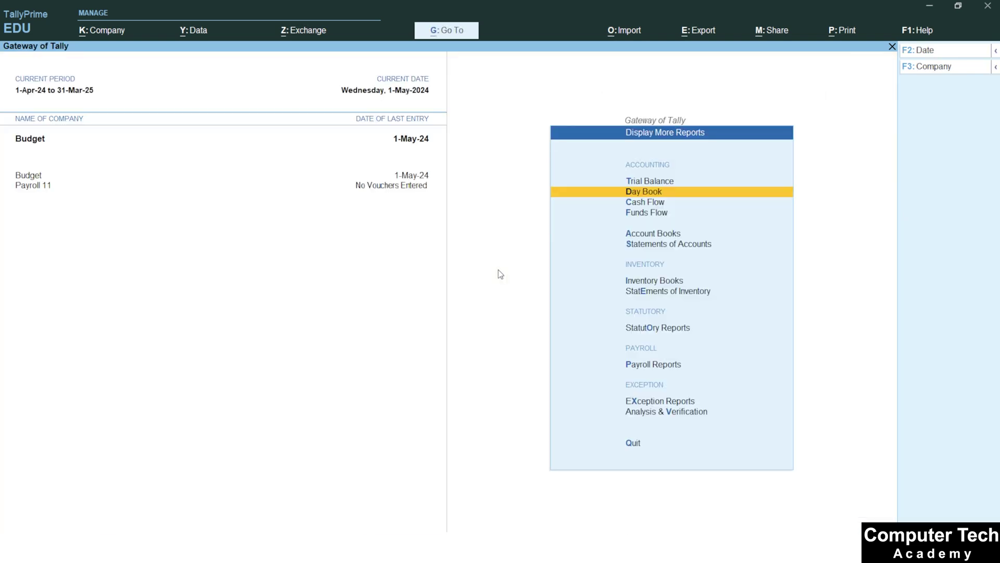
{"action": "key", "text": "Return"}
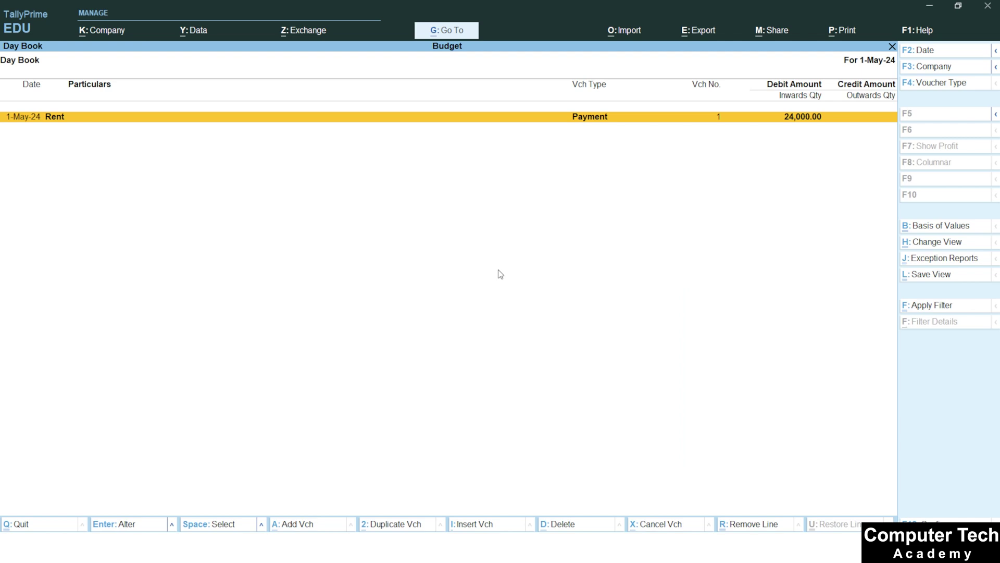
{"action": "key", "text": "Escape"}
{"action": "key", "text": "Escape"}
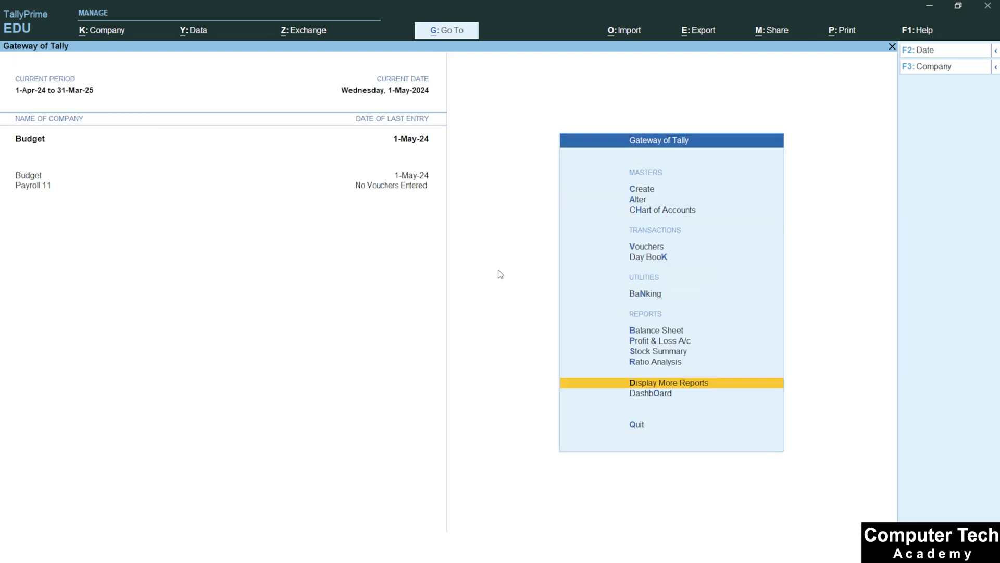
{"action": "key", "text": "Return"}
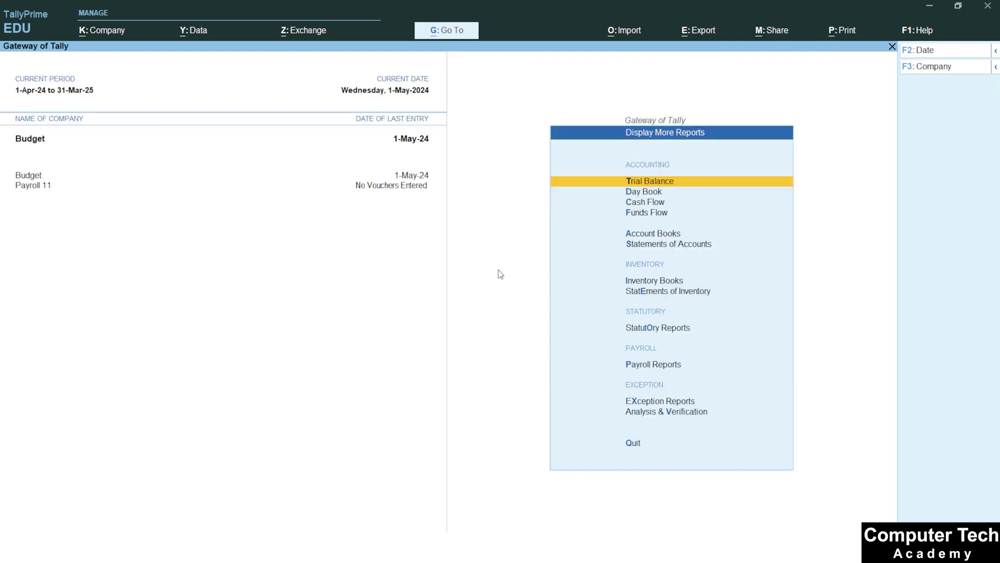
{"action": "key", "text": "Return"}
{"action": "key", "text": "Down"}
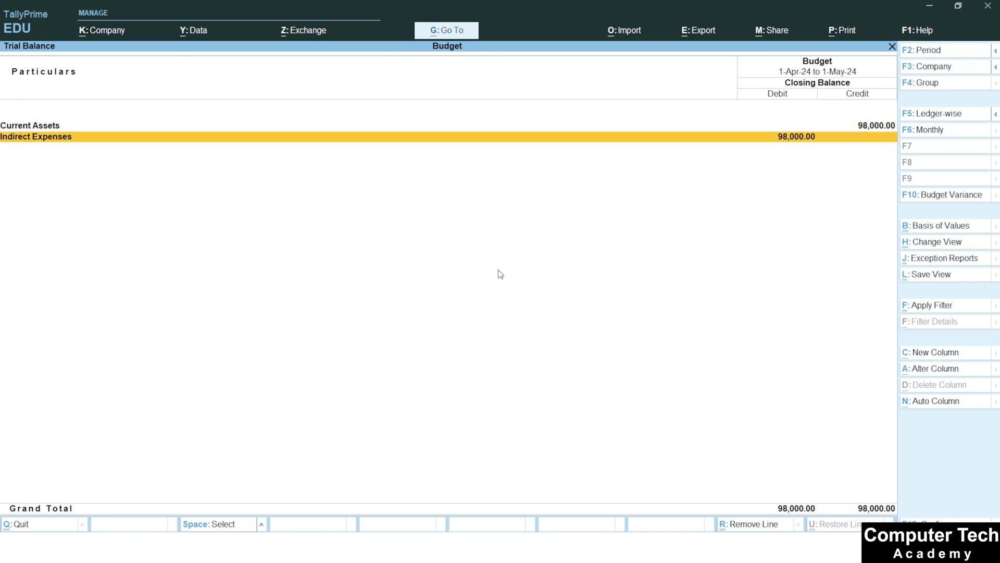
{"action": "key", "text": "Return"}
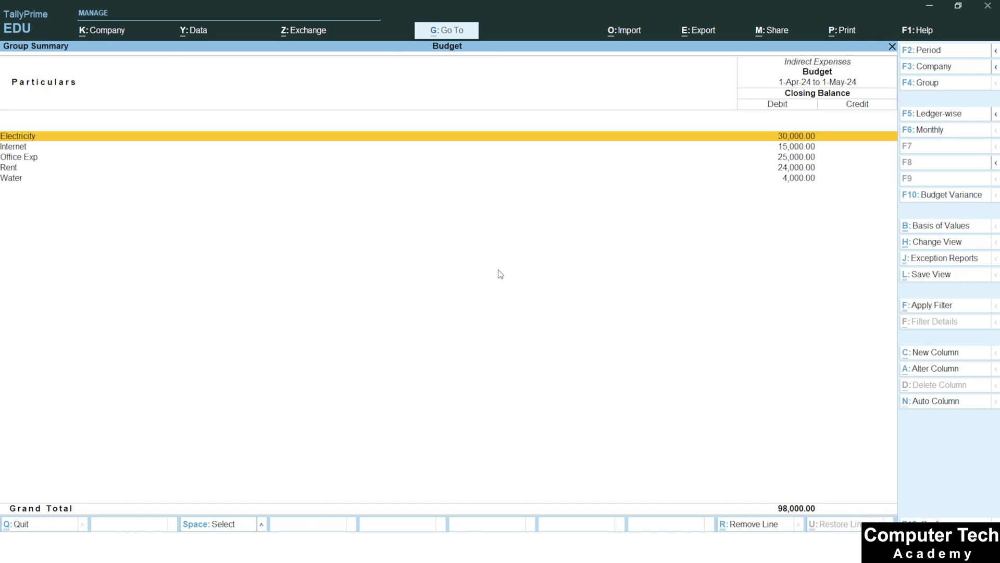
{"action": "key", "text": "F10"}
{"action": "key", "text": "Return"}
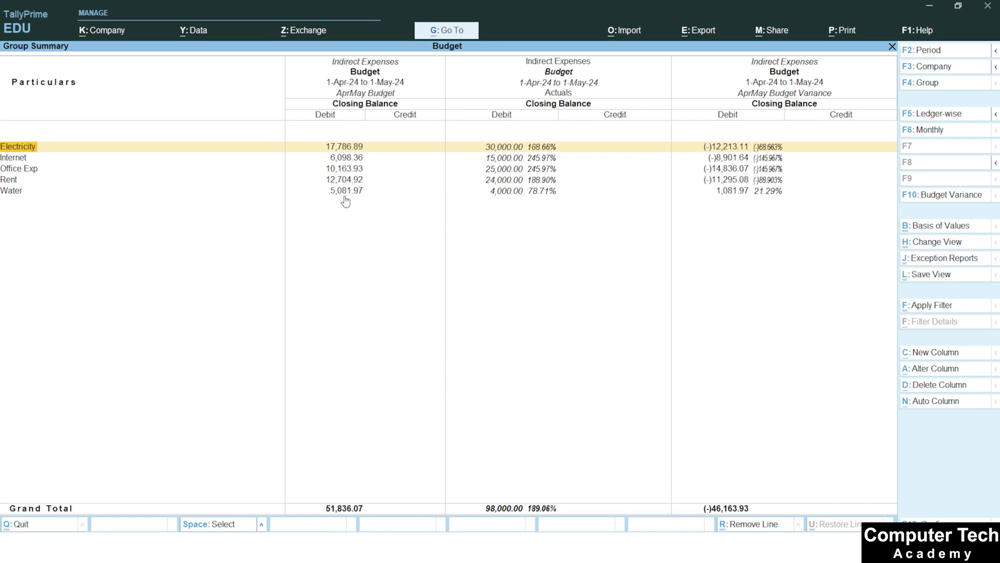
Compare the planned expense table with the variance report, examining the budget, actual and variance figures of the Electricity, Internet, Office Exp and Rent ledgers.
{"action": "key", "text": "alt"}
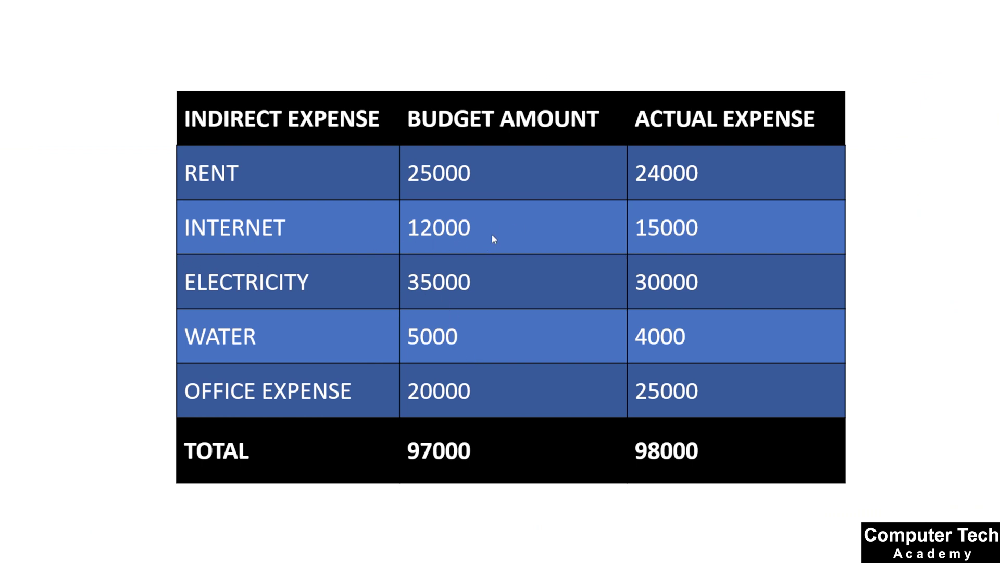
{"action": "key", "text": "alt+Tab"}
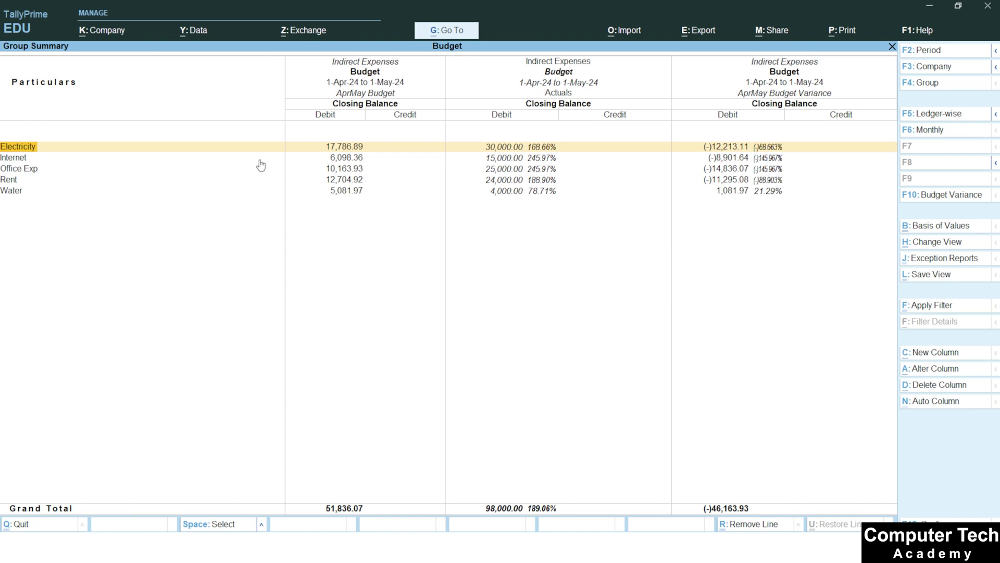
{"action": "left_click", "coordinate": [347, 161]}
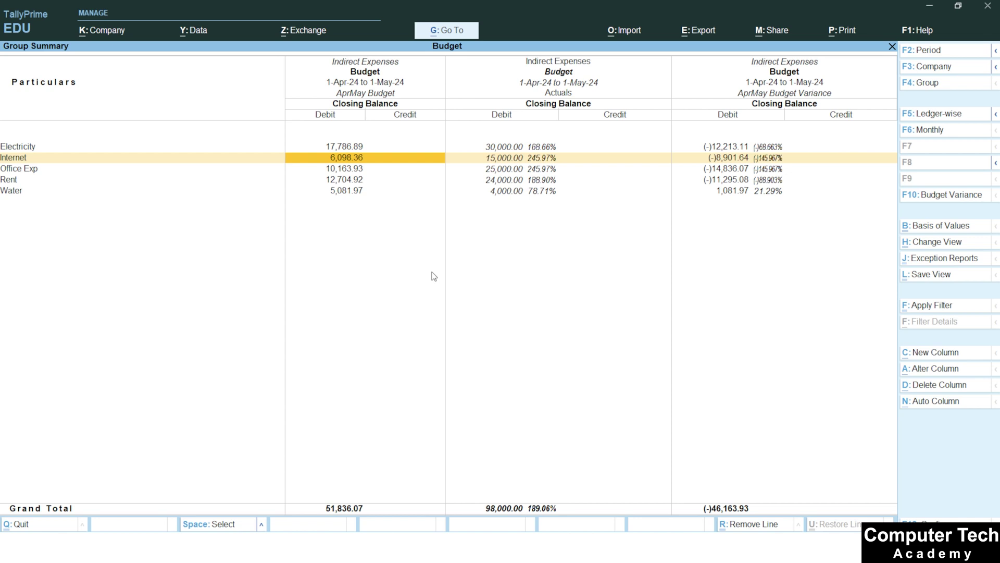
{"action": "left_click", "coordinate": [497, 148]}
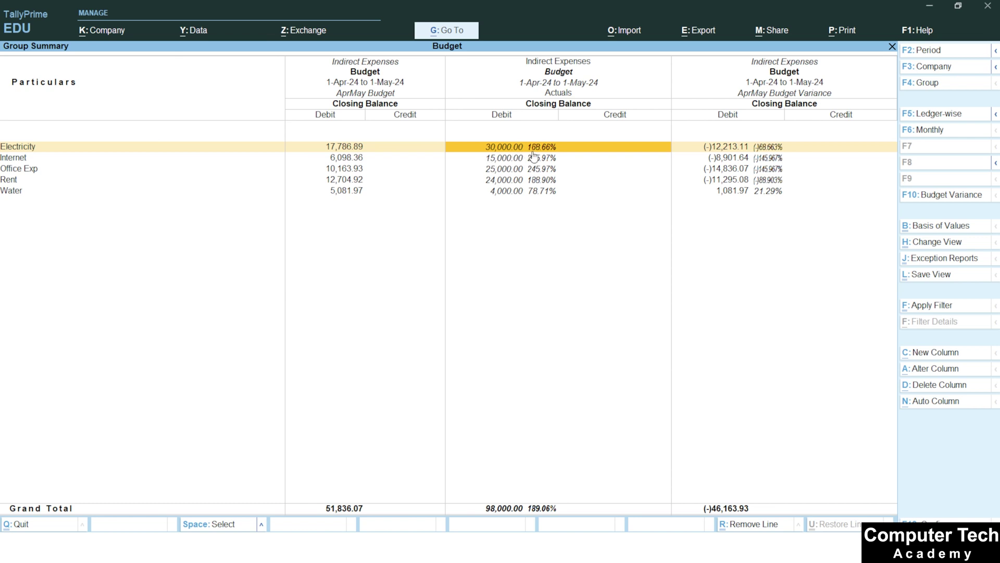
{"action": "left_click", "coordinate": [358, 161]}
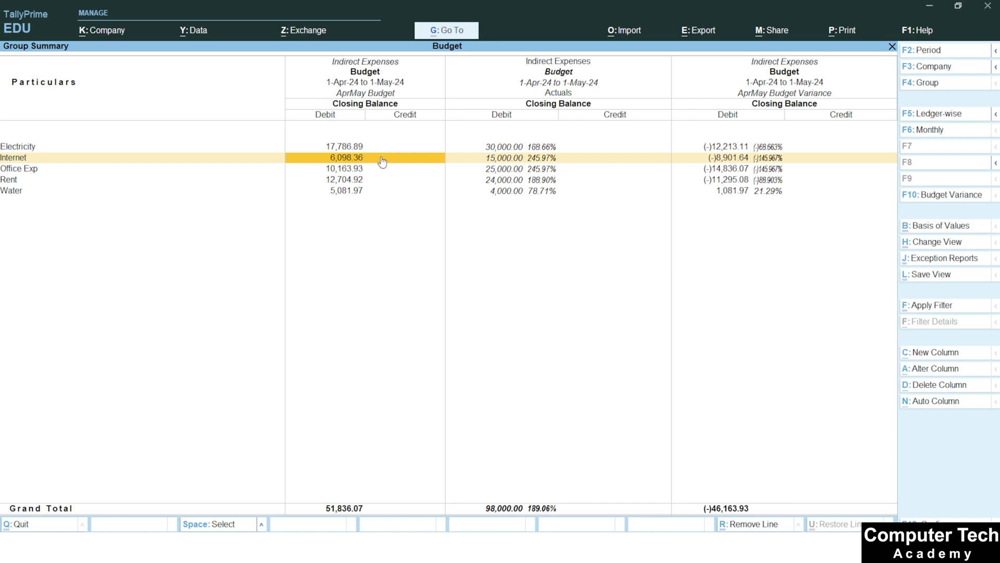
{"action": "left_click", "coordinate": [507, 162]}
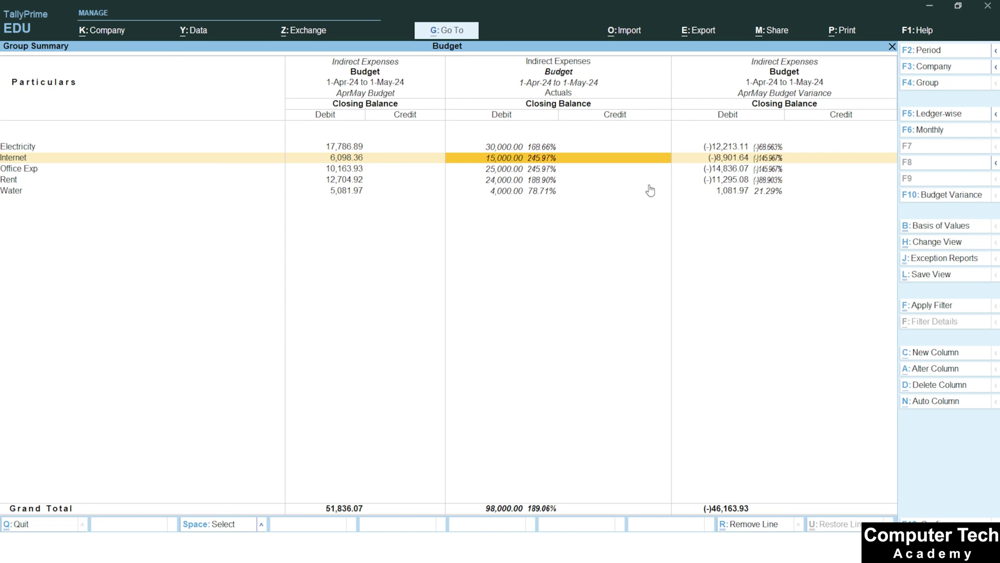
{"action": "key", "text": "Down"}
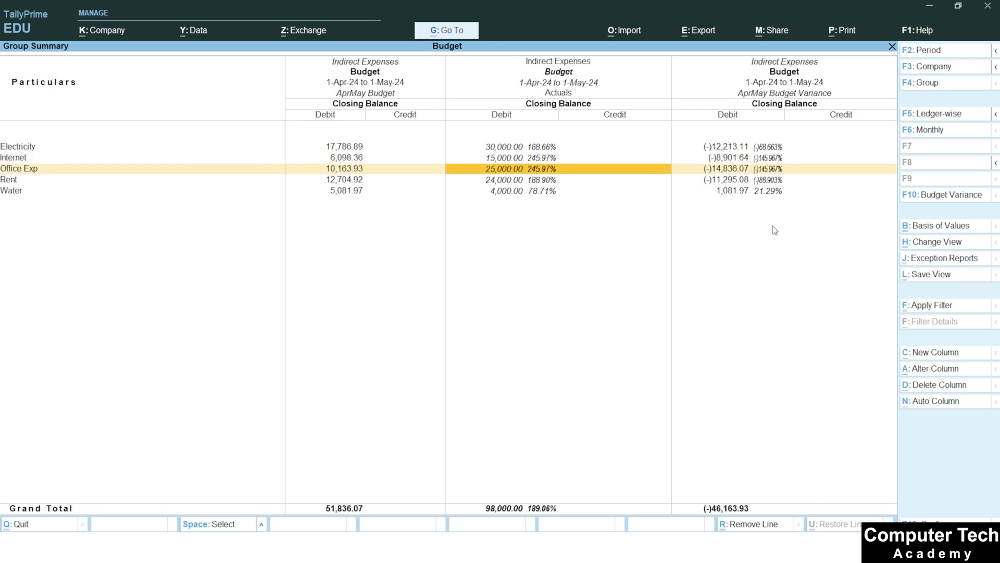
{"action": "key", "text": "Down"}
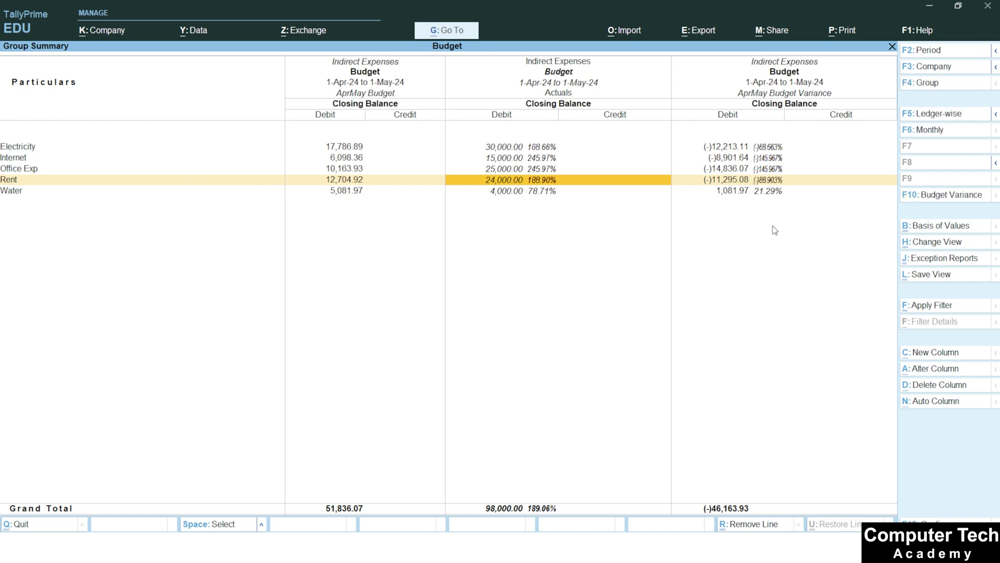
Set the period of the Actuals column in the variance report to run from 1-4-2024 to 31-5.
{"action": "key", "text": "F2"}
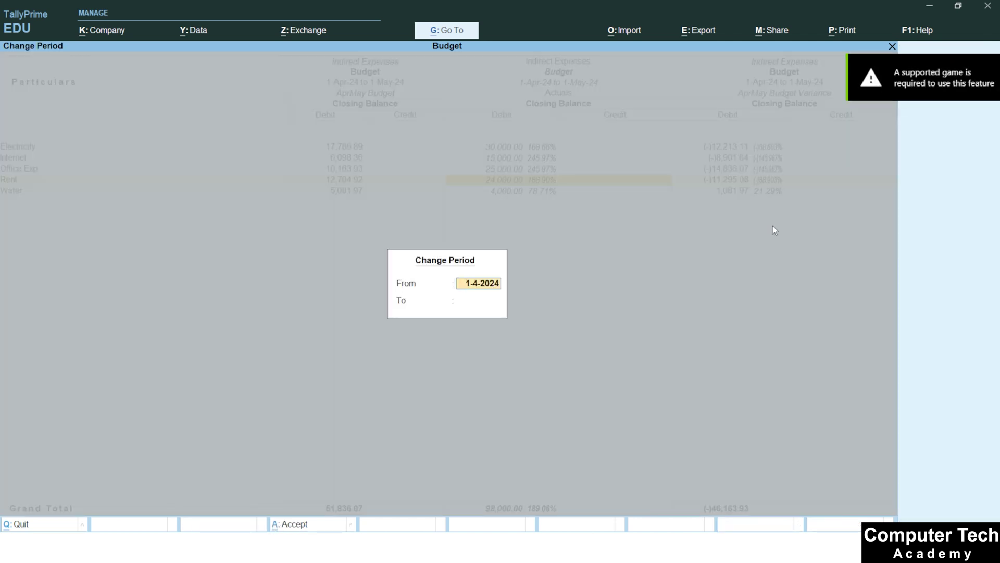
{"action": "key", "text": "Return"}
{"action": "type", "text": "31-5"}
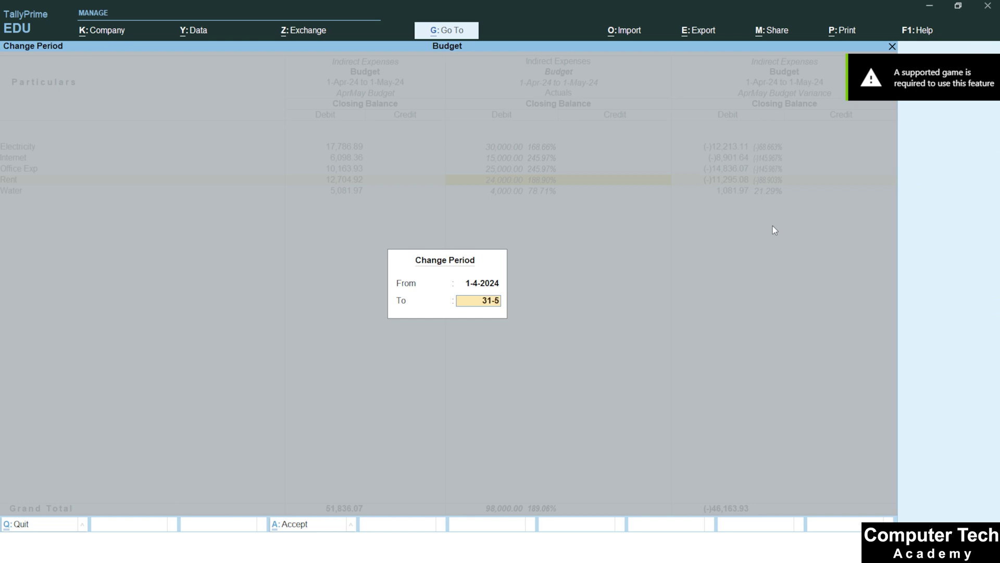
{"action": "key", "text": "Return"}
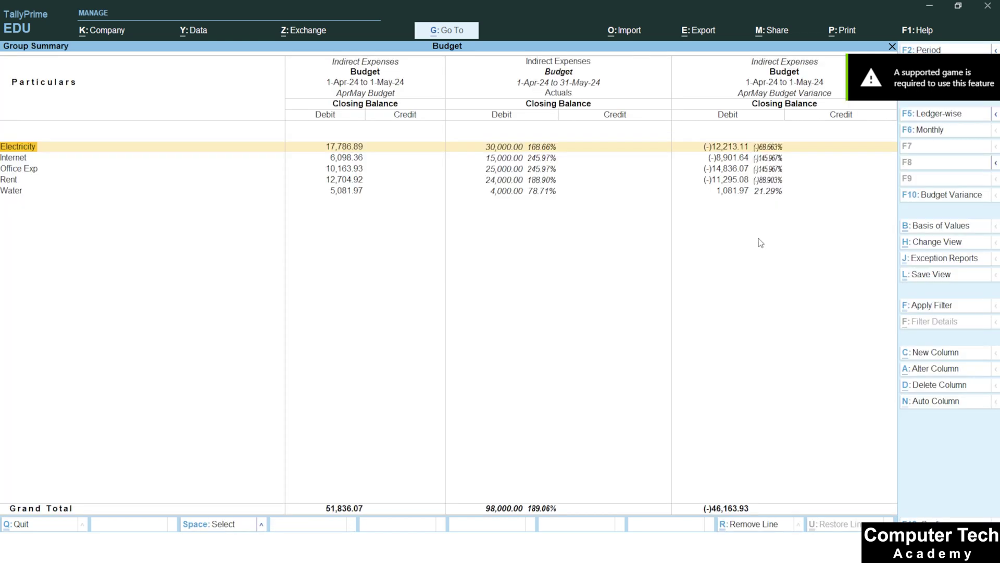